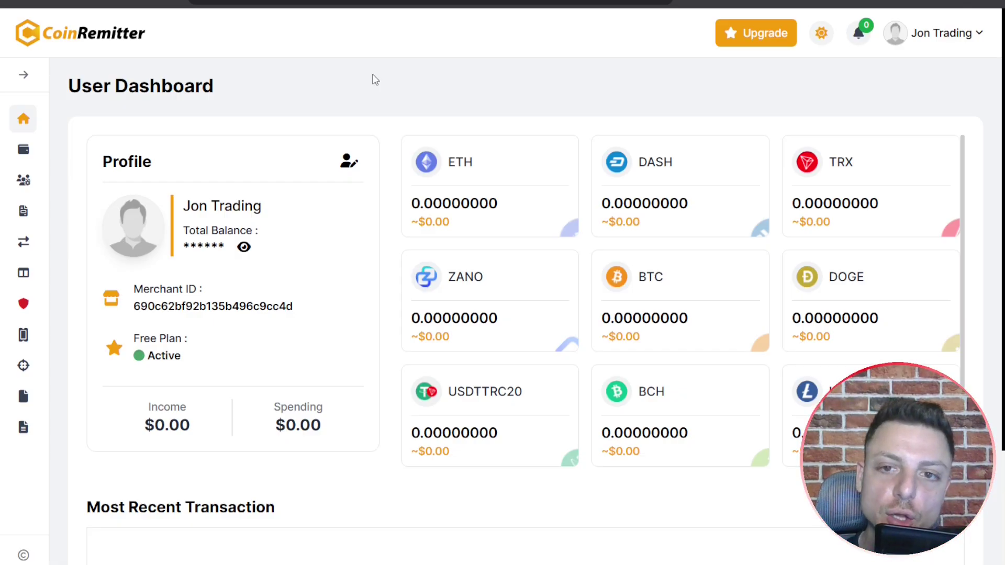
Step: Start a new wallet from the Wallets page and choose Test Coin (TCN) as its coin
{"action": "left_click", "coordinate": [23, 151]}
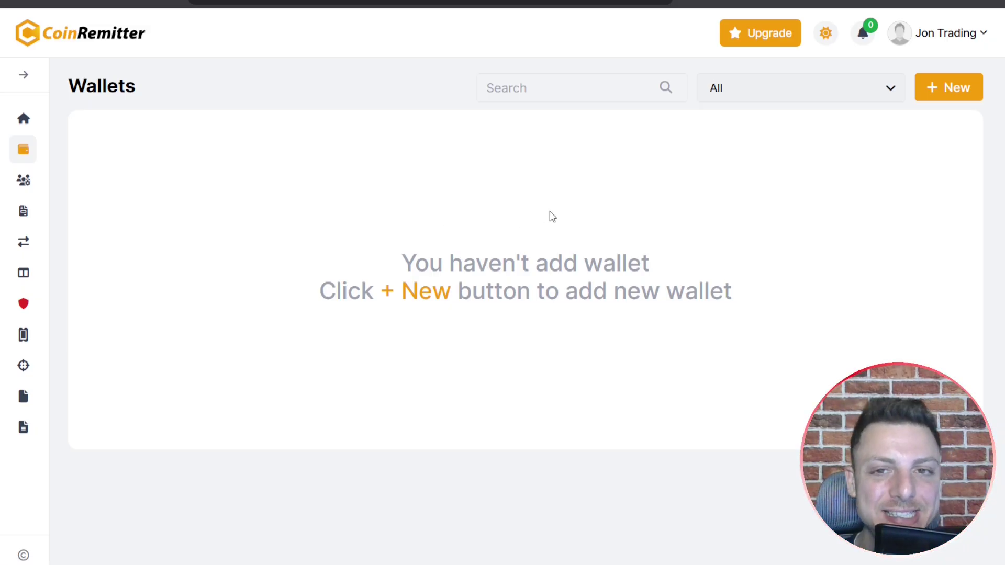
{"action": "left_click", "coordinate": [948, 99]}
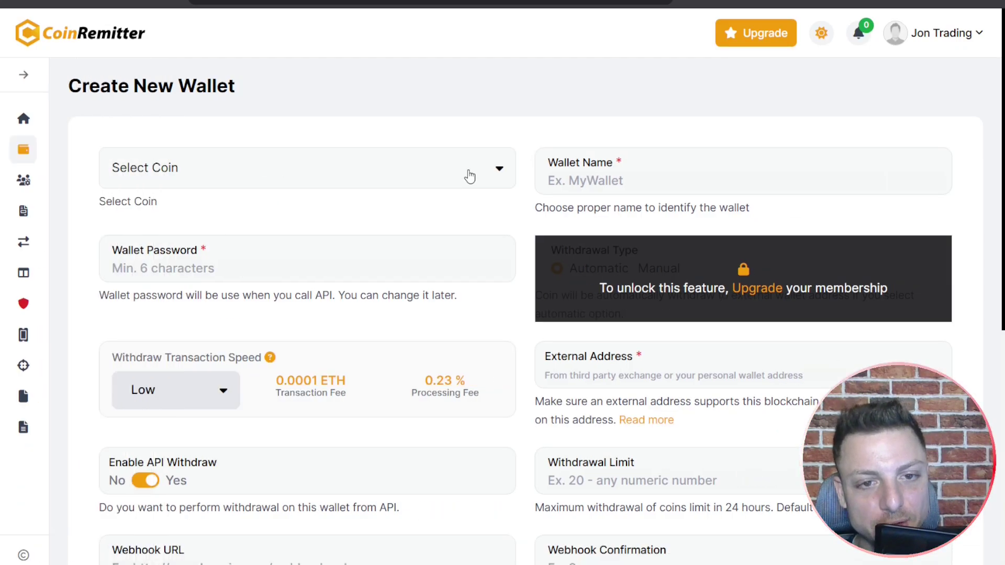
{"action": "left_click", "coordinate": [443, 181]}
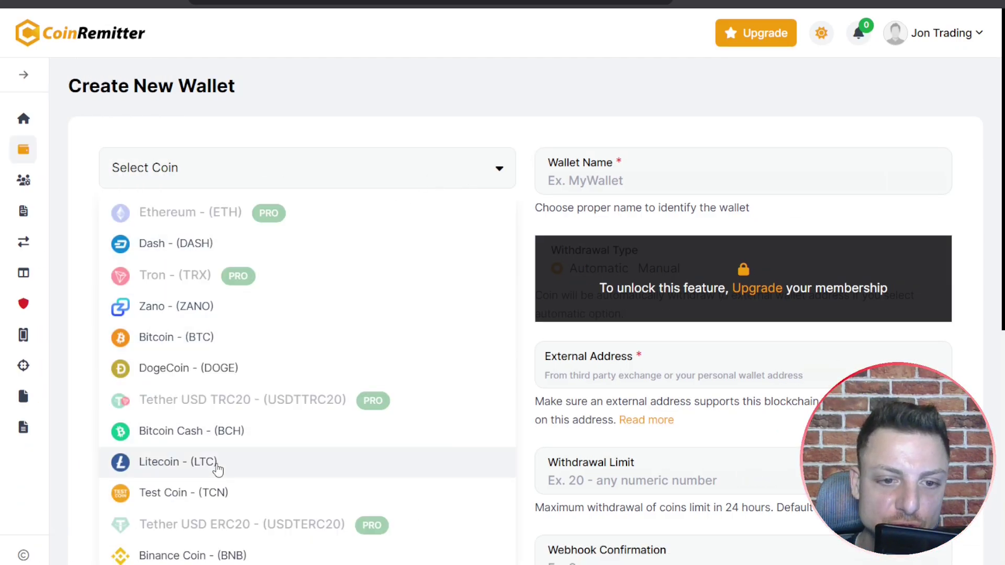
{"action": "left_click", "coordinate": [189, 495]}
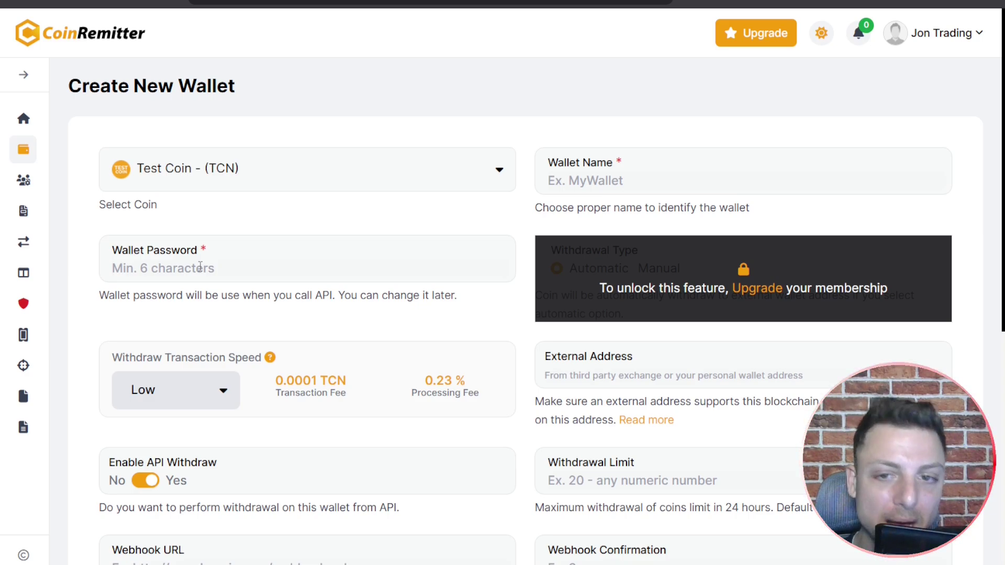
Step: Name the wallet, set withdrawal limit 20 and webhook confirmation 3, and create it
{"action": "left_click", "coordinate": [591, 173]}
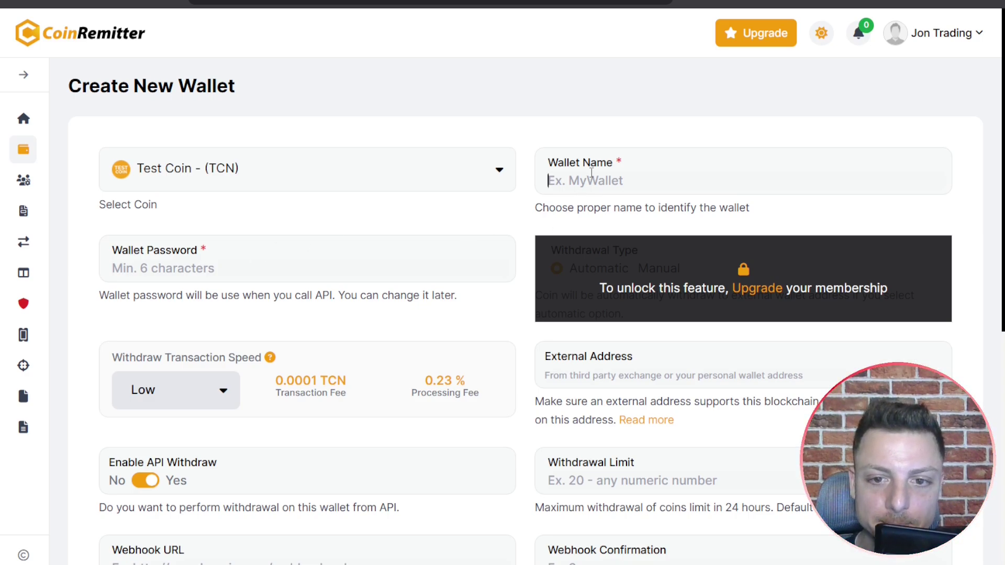
{"action": "scroll", "coordinate": [593, 474], "scroll_direction": "down", "scroll_amount": 2}
{"action": "left_click", "coordinate": [600, 407]}
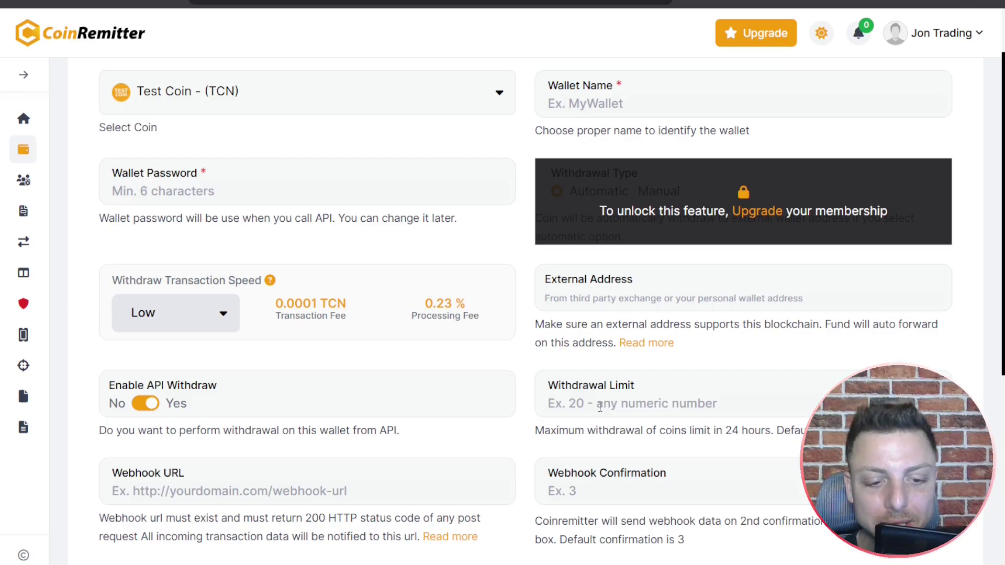
{"action": "type", "text": "20"}
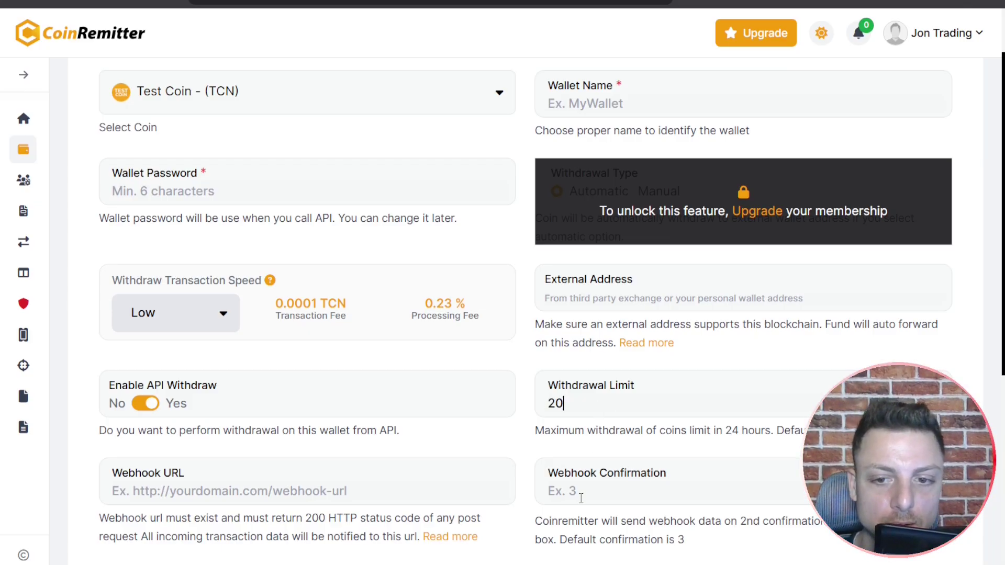
{"action": "left_click", "coordinate": [581, 499]}
{"action": "type", "text": "3"}
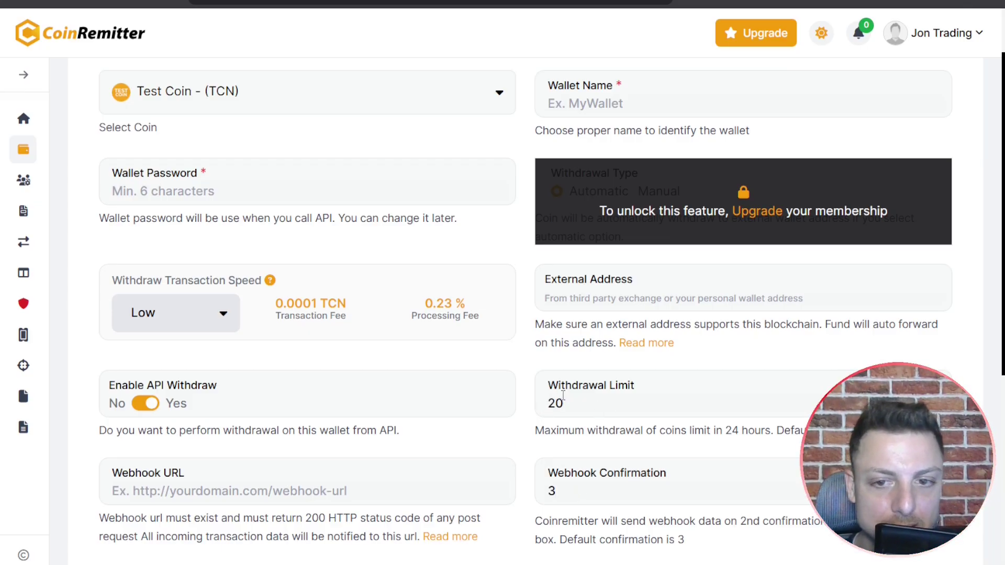
{"action": "scroll", "coordinate": [563, 396], "scroll_direction": "down", "scroll_amount": 4}
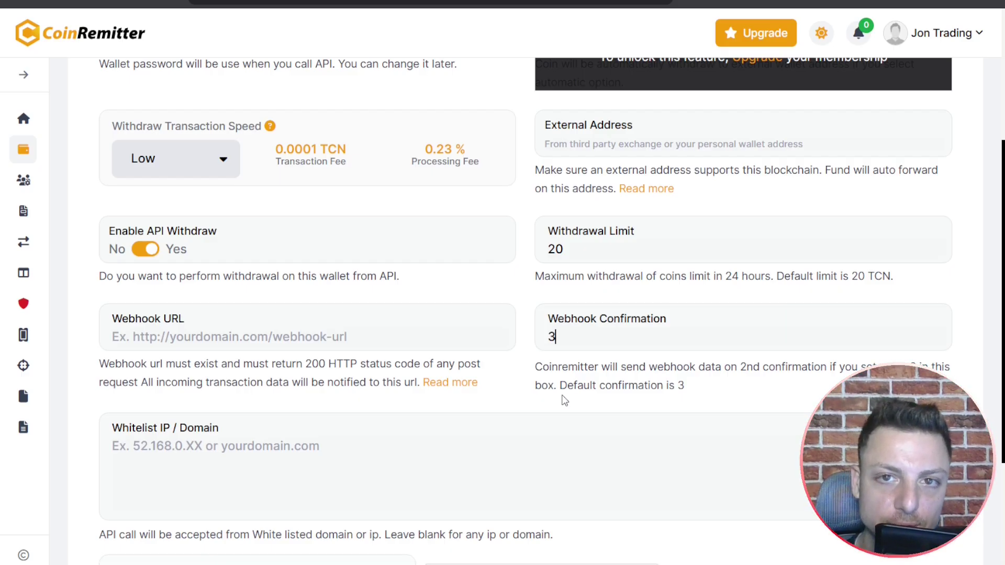
{"action": "key", "text": "Return"}
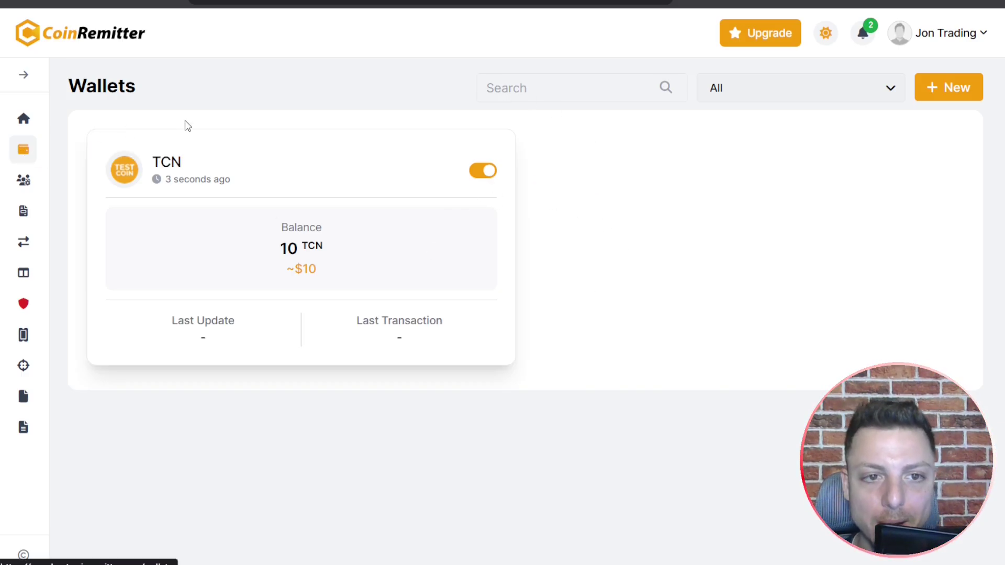
Step: Begin a new Presale Widget for JonTrading (JonT), priced in USD and linked to the TCN wallet
{"action": "mouse_move", "coordinate": [201, 164]}
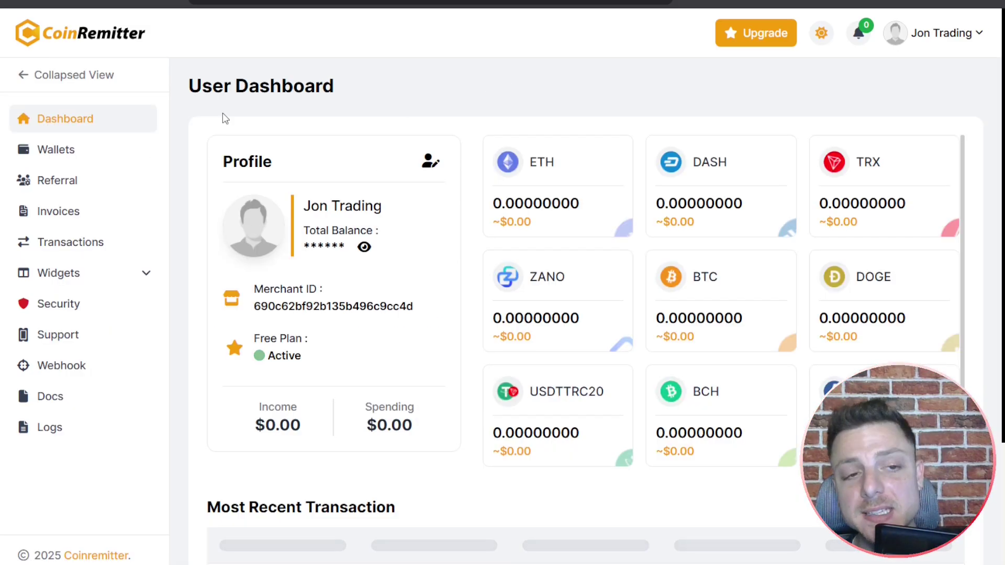
{"action": "left_click", "coordinate": [142, 273]}
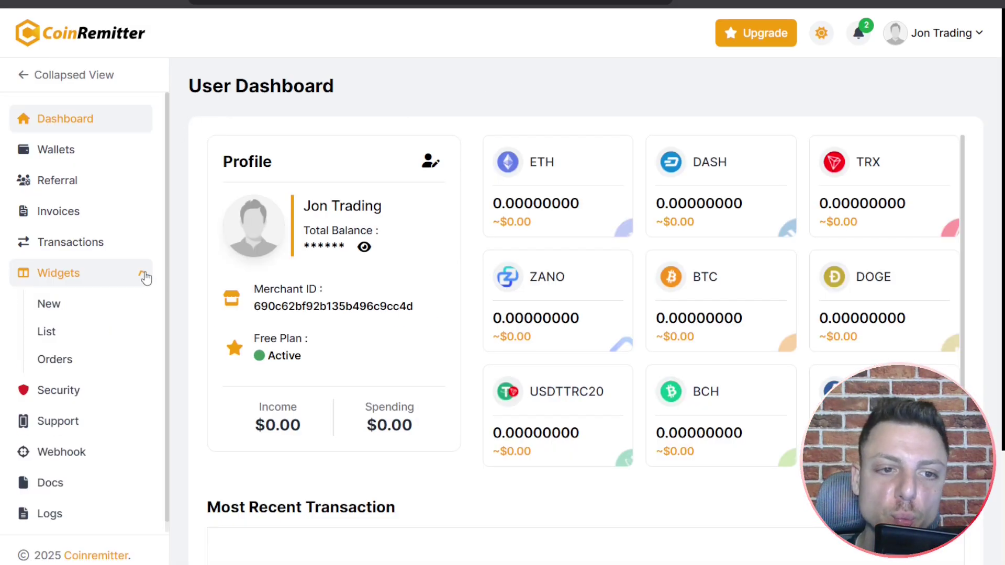
{"action": "left_click", "coordinate": [45, 308]}
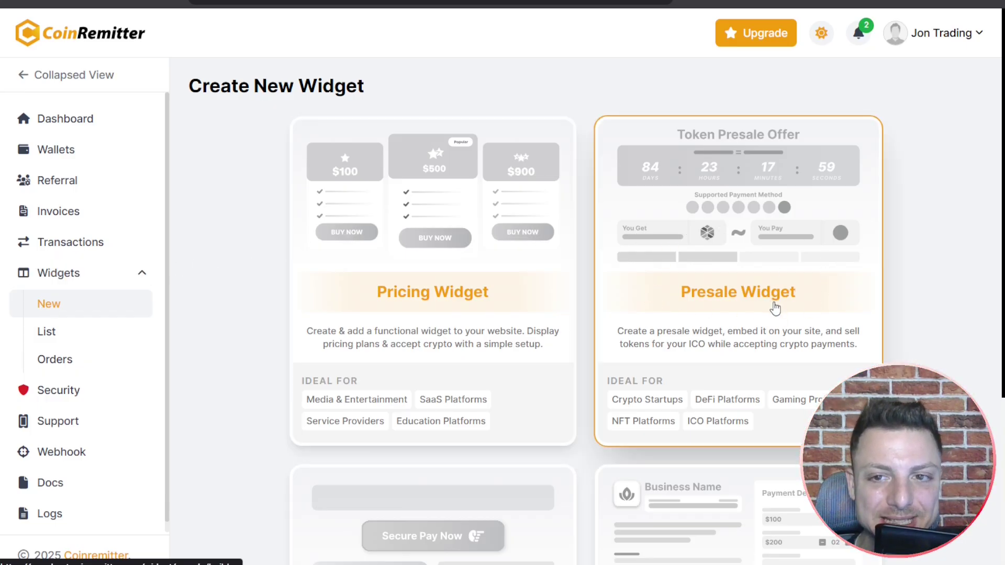
{"action": "left_click", "coordinate": [703, 302]}
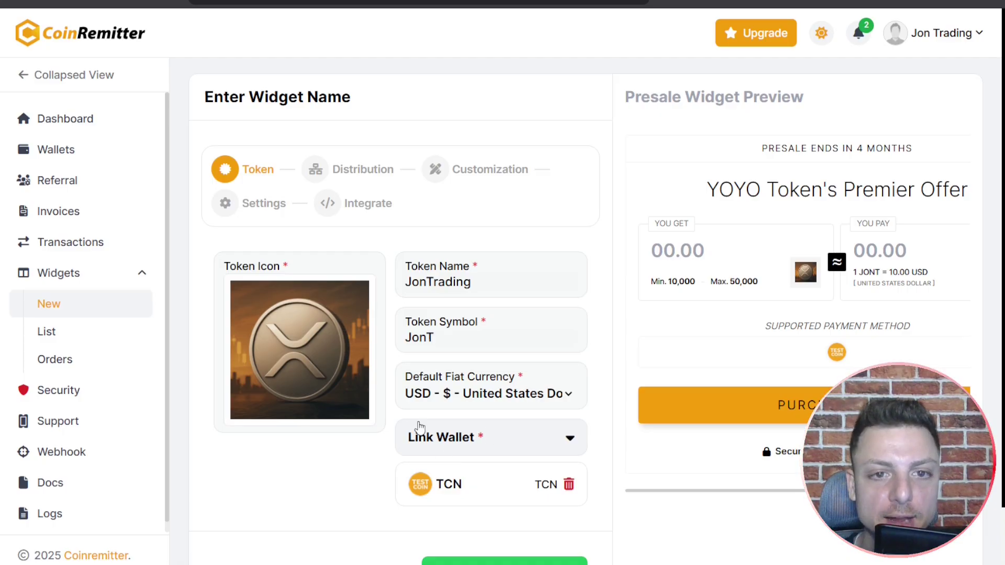
{"action": "scroll", "coordinate": [420, 427], "scroll_direction": "down", "scroll_amount": 1}
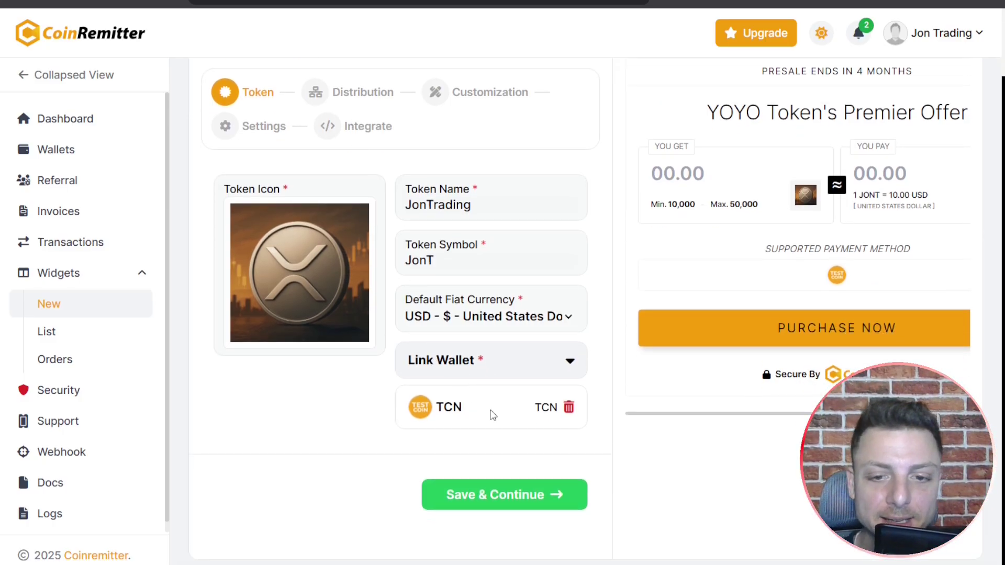
Step: Save the token details, then fill the round: $1 price, 07/11–14/11/2025, 1–2 tokens, $3 cap
{"action": "left_click", "coordinate": [518, 496]}
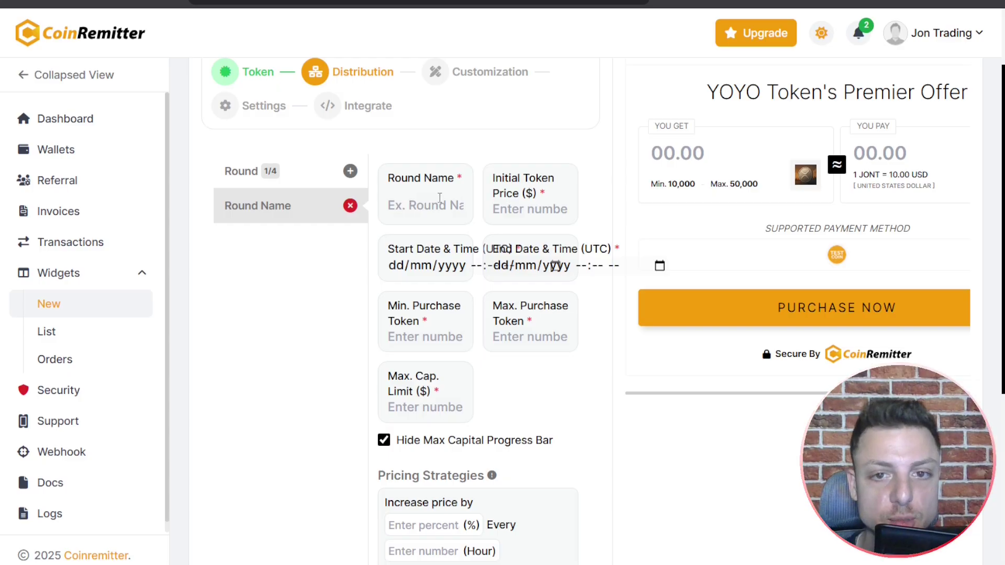
{"action": "left_click", "coordinate": [438, 208]}
{"action": "left_click", "coordinate": [545, 210]}
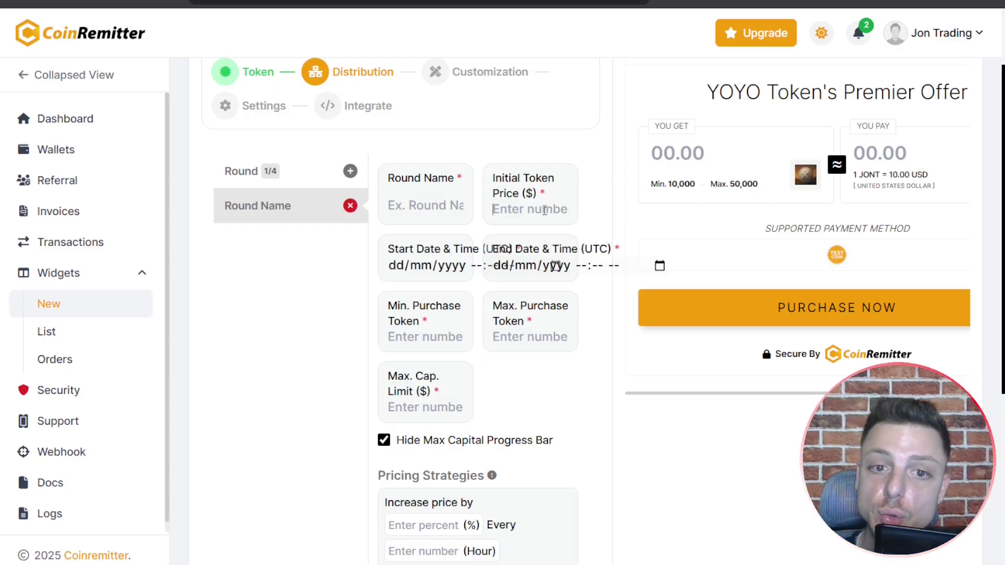
{"action": "left_click", "coordinate": [445, 267]}
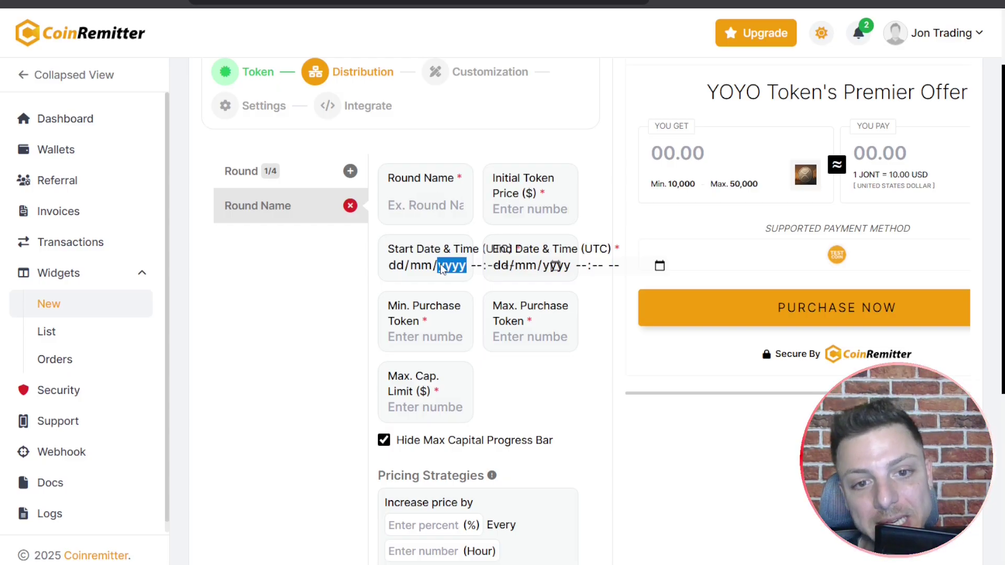
{"action": "left_click", "coordinate": [430, 339]}
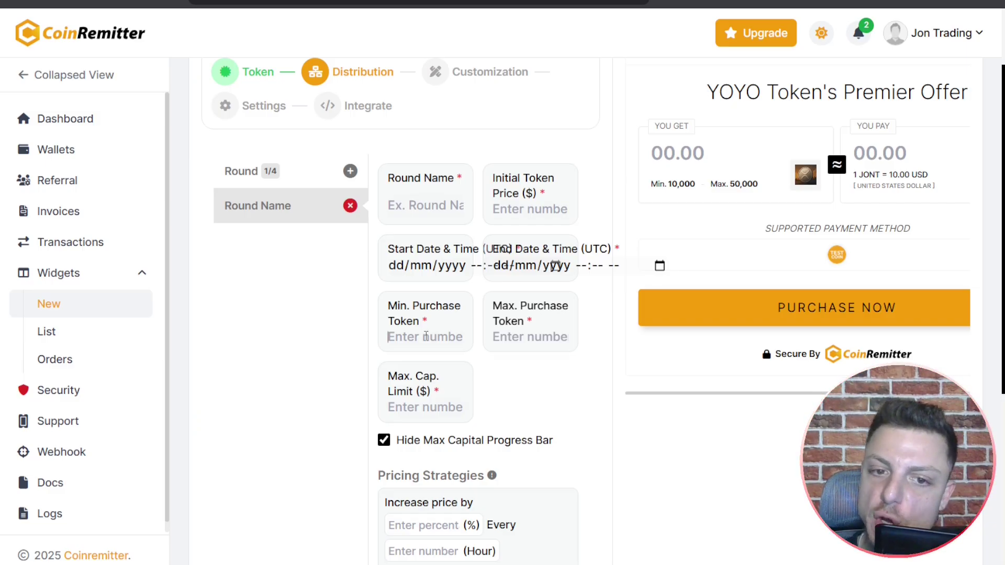
{"action": "scroll", "coordinate": [426, 337], "scroll_direction": "down", "scroll_amount": 2}
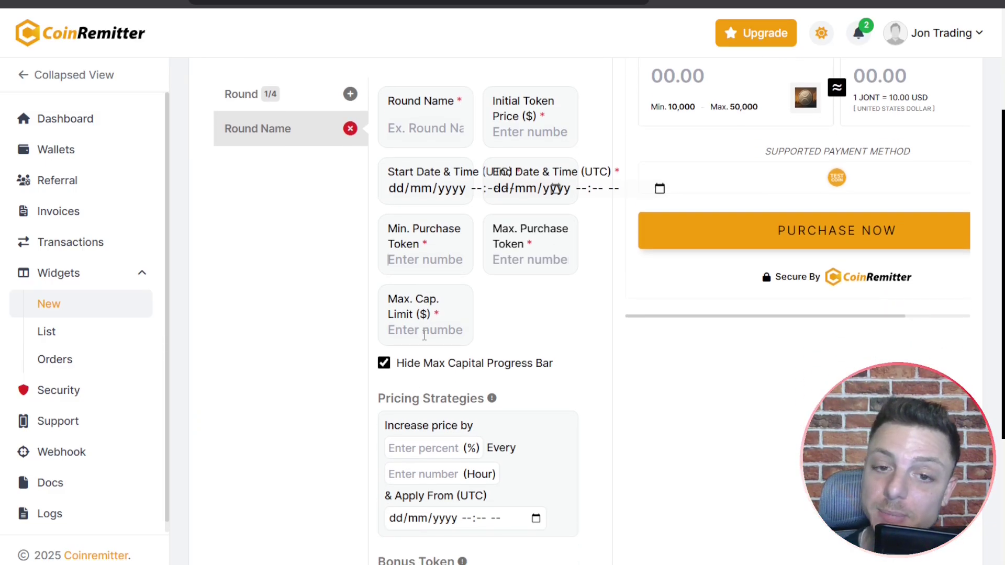
{"action": "scroll", "coordinate": [425, 335], "scroll_direction": "down", "scroll_amount": 2}
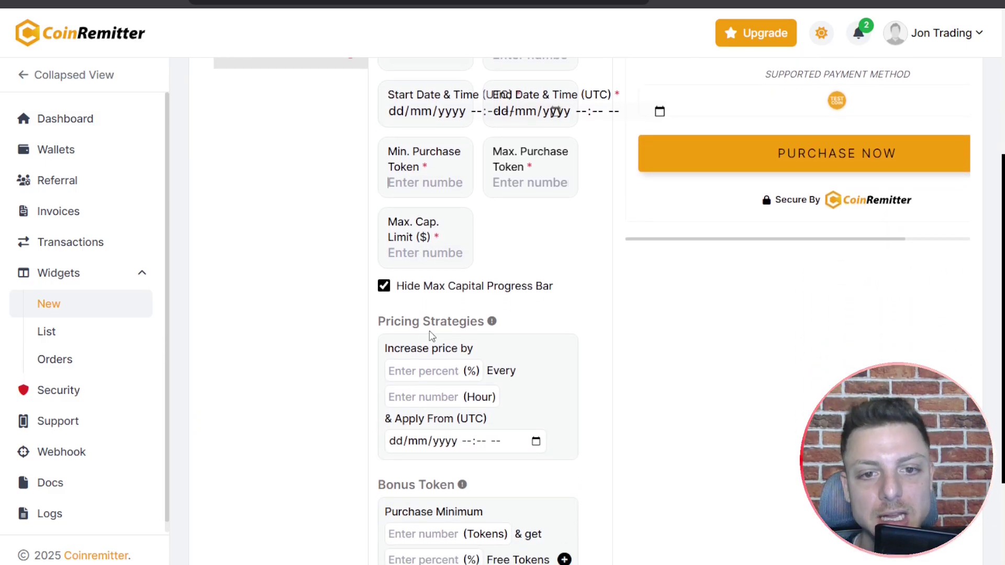
{"action": "scroll", "coordinate": [415, 315], "scroll_direction": "down", "scroll_amount": 2}
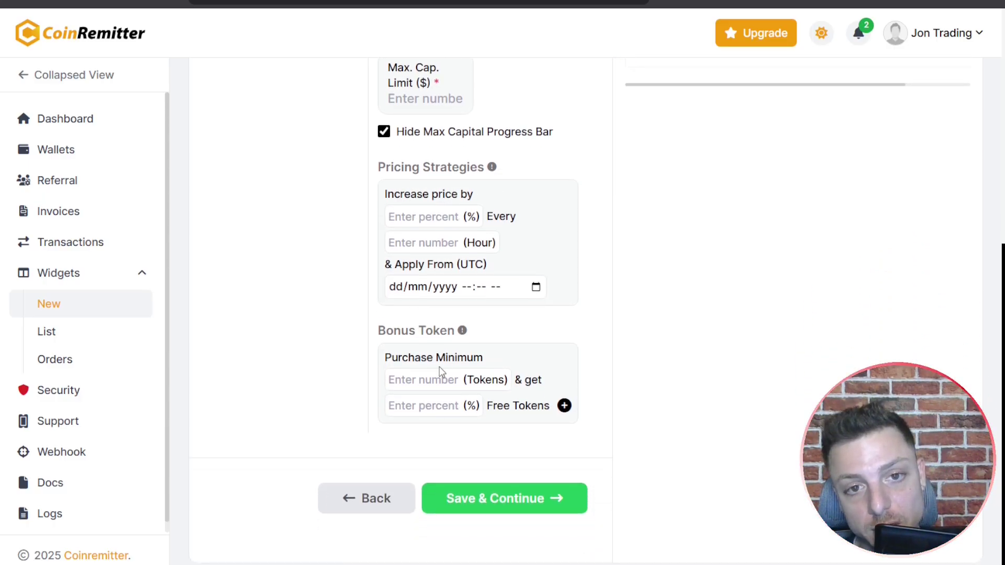
{"action": "scroll", "coordinate": [441, 369], "scroll_direction": "up", "scroll_amount": 2}
{"action": "scroll", "coordinate": [440, 368], "scroll_direction": "up", "scroll_amount": 3}
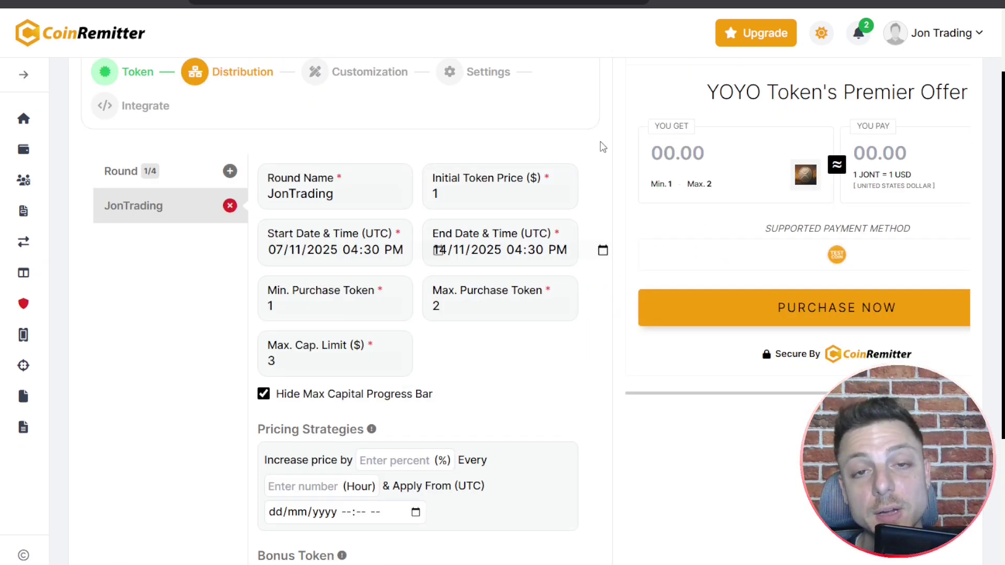
{"action": "scroll", "coordinate": [601, 193], "scroll_direction": "down", "scroll_amount": 3}
Step: Save the round, set Custom and Coming Soon titles to 'Title', and save the customization
{"action": "left_click", "coordinate": [523, 495]}
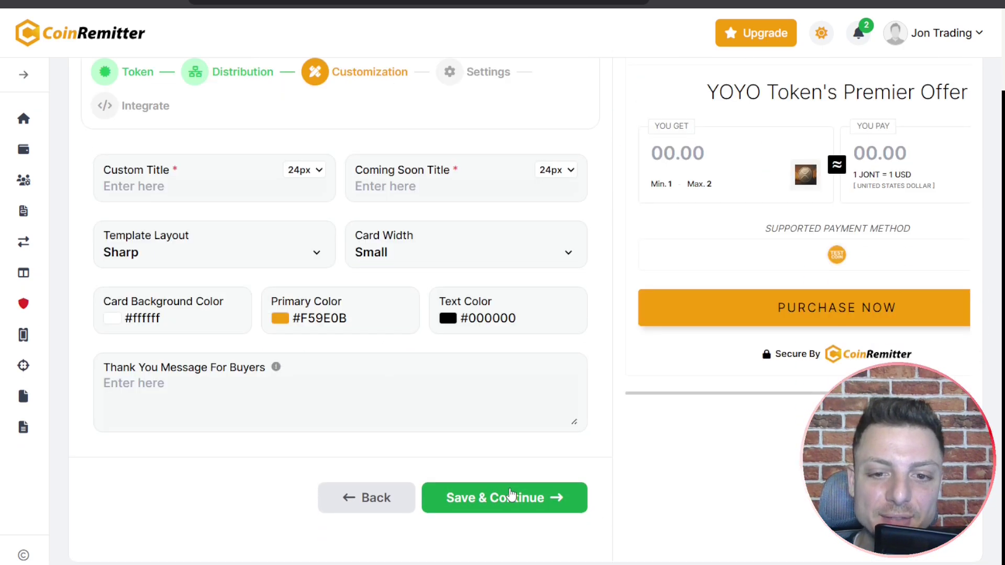
{"action": "scroll", "coordinate": [599, 380], "scroll_direction": "up", "scroll_amount": 1}
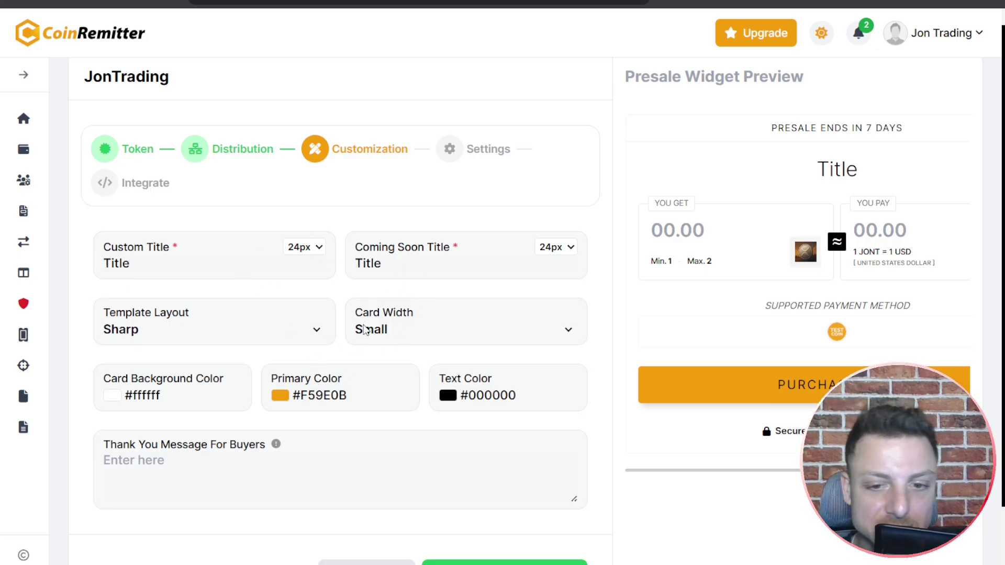
{"action": "scroll", "coordinate": [366, 327], "scroll_direction": "down", "scroll_amount": 2}
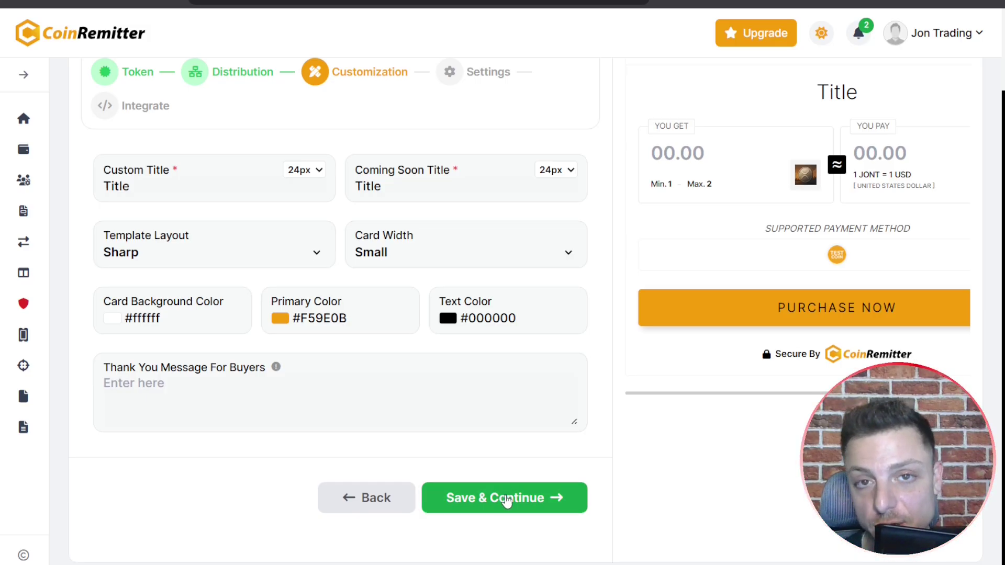
{"action": "left_click", "coordinate": [506, 500]}
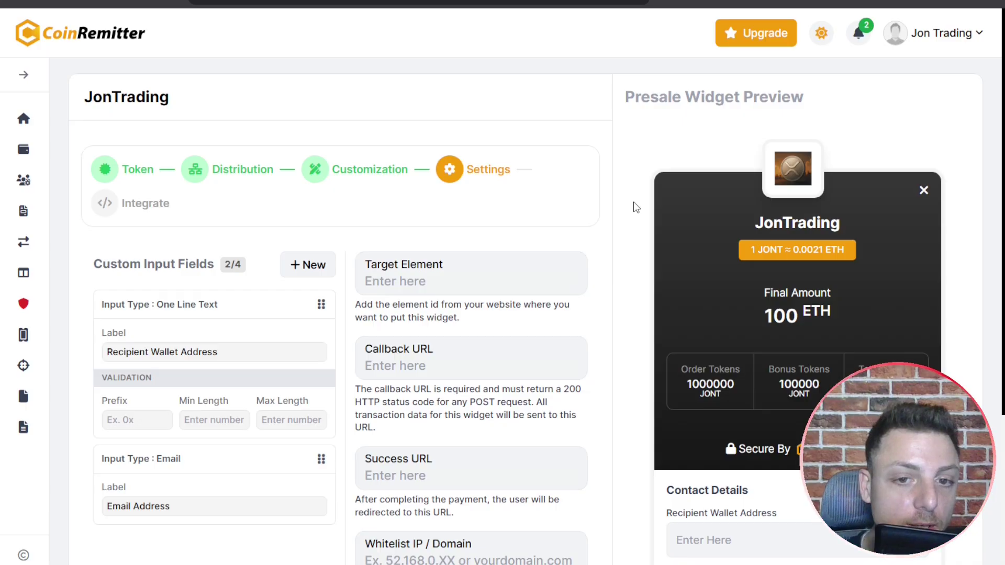
{"action": "scroll", "coordinate": [534, 339], "scroll_direction": "down", "scroll_amount": 2}
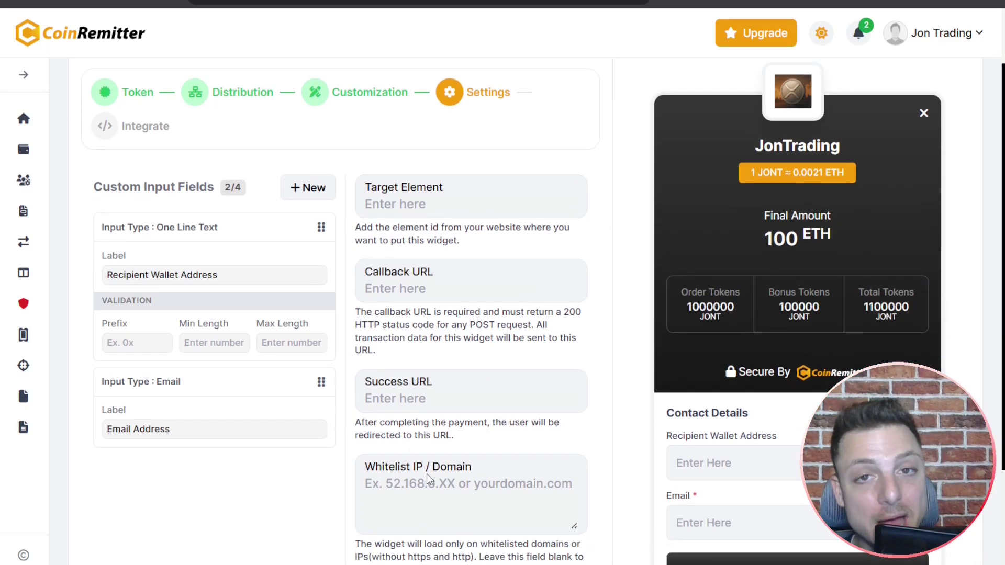
{"action": "scroll", "coordinate": [428, 479], "scroll_direction": "up", "scroll_amount": 2}
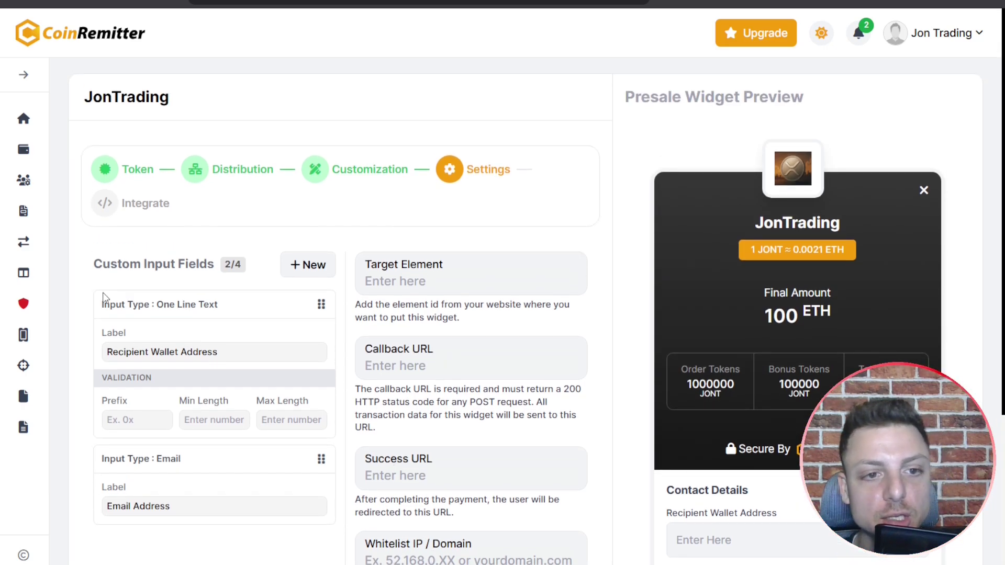
{"action": "left_click_drag", "start_coordinate": [94, 265], "coordinate": [224, 268]}
{"action": "left_click", "coordinate": [196, 261]}
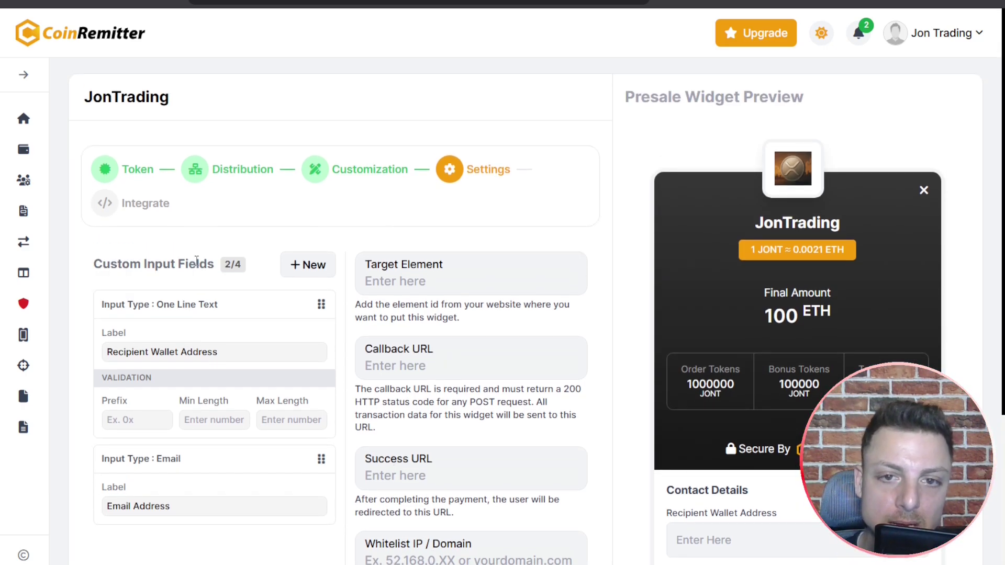
Step: Publish the JonTrading presale widget and open its live presale page via VIEW
{"action": "scroll", "coordinate": [533, 331], "scroll_direction": "down", "scroll_amount": 4}
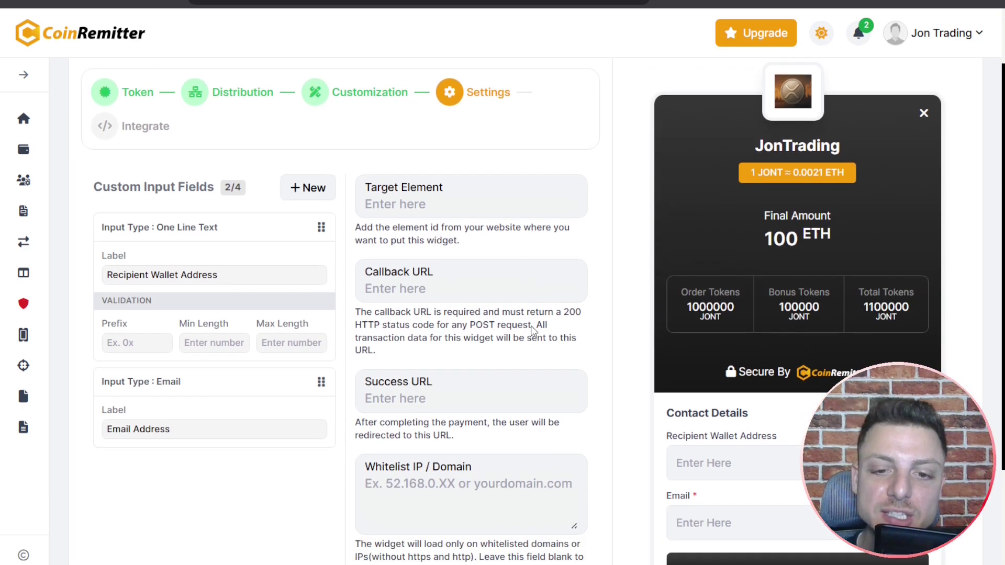
{"action": "left_click", "coordinate": [554, 495]}
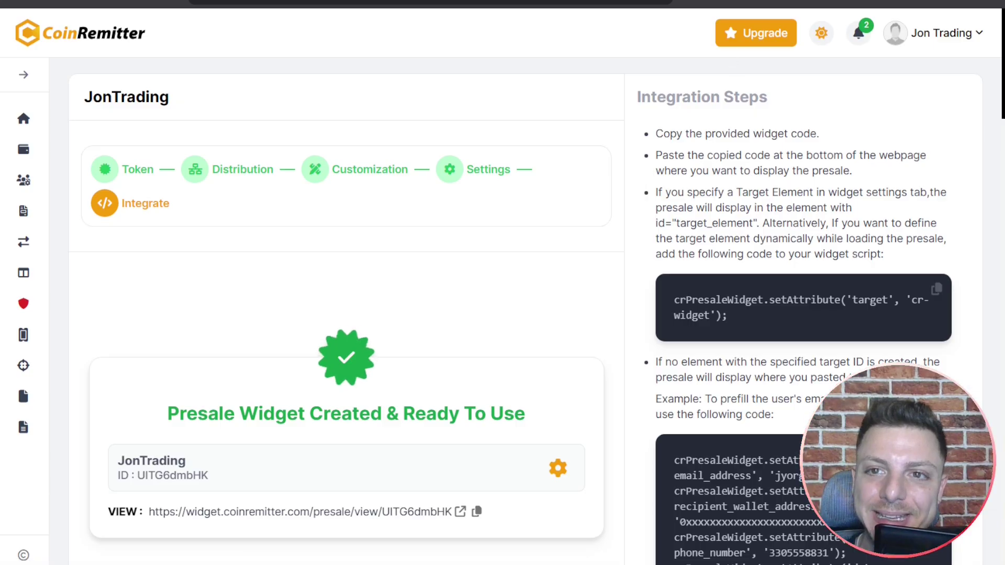
{"action": "left_click", "coordinate": [247, 513]}
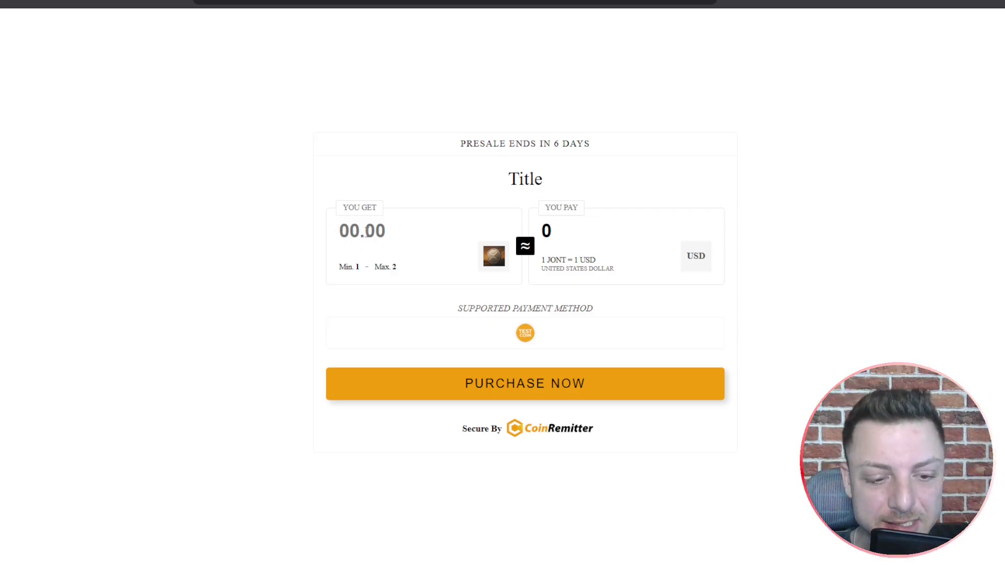
Step: Order 1 JONT paid with Test Coin and copy the order's payment address
{"action": "type", "text": "1"}
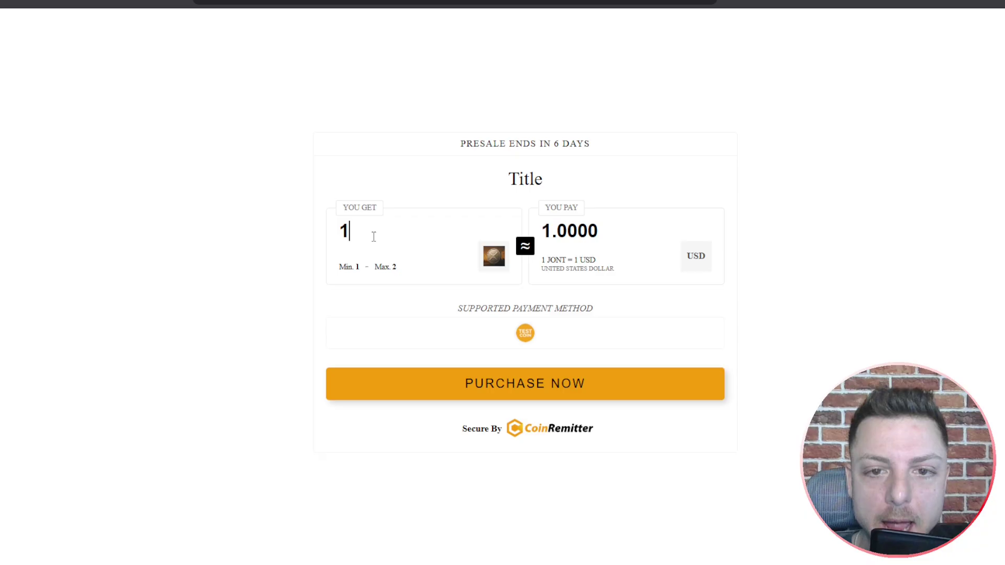
{"action": "left_click", "coordinate": [539, 388]}
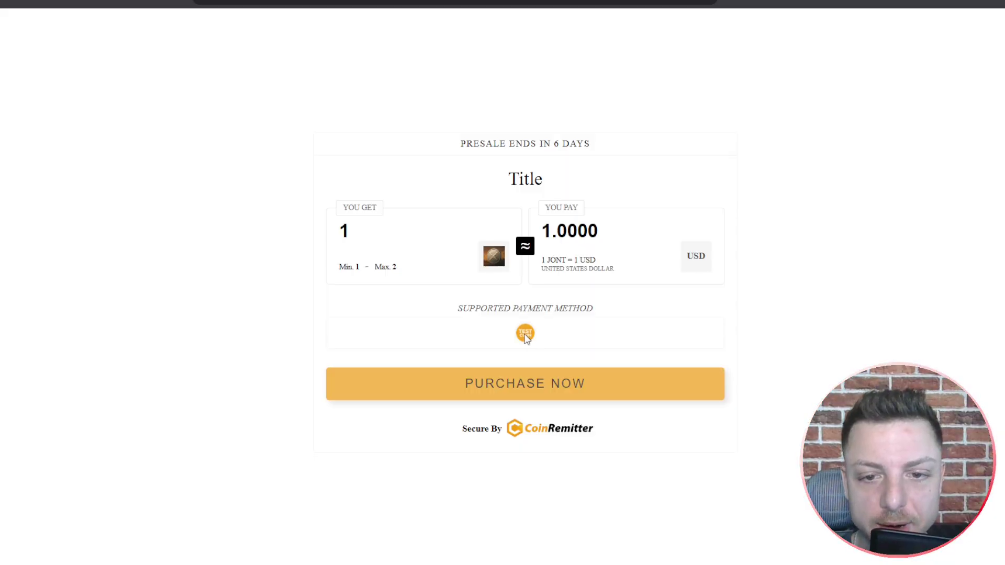
{"action": "left_click", "coordinate": [519, 383]}
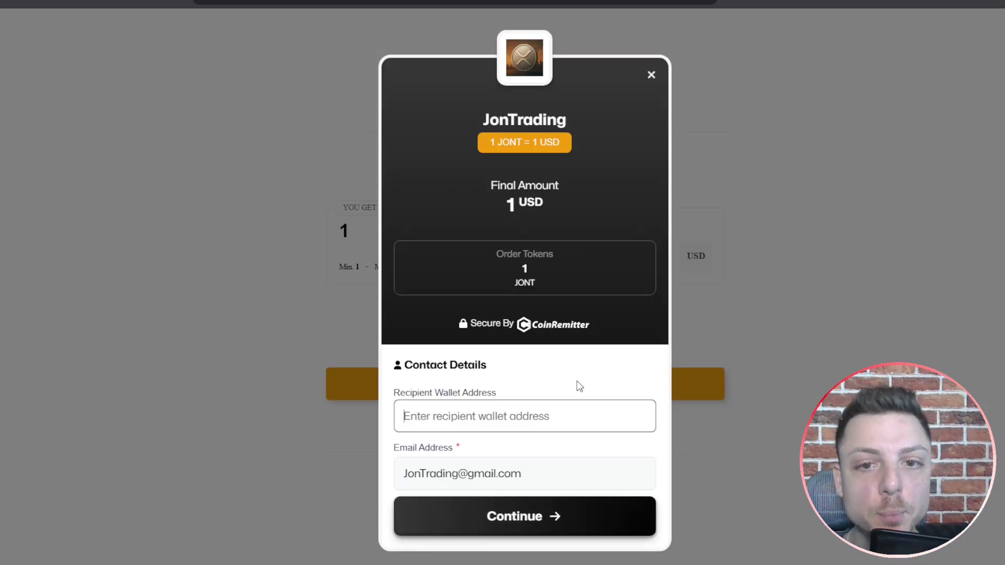
{"action": "left_click", "coordinate": [532, 516]}
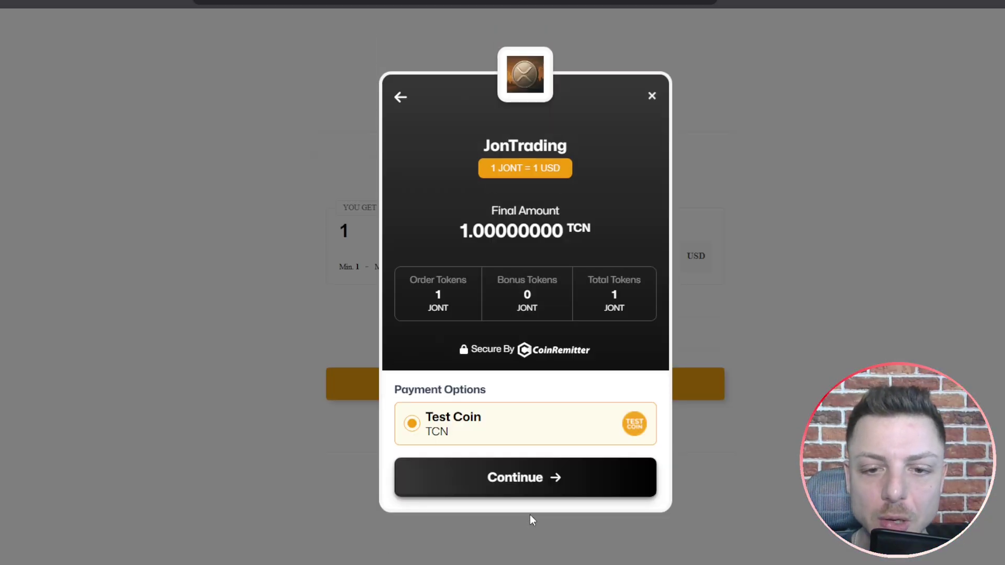
{"action": "left_click", "coordinate": [532, 484]}
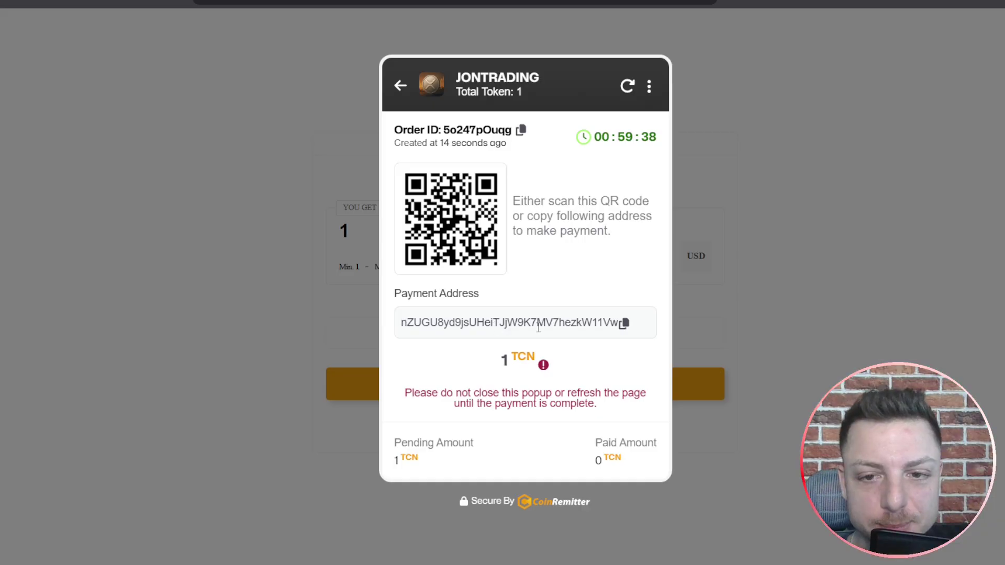
{"action": "left_click", "coordinate": [625, 323]}
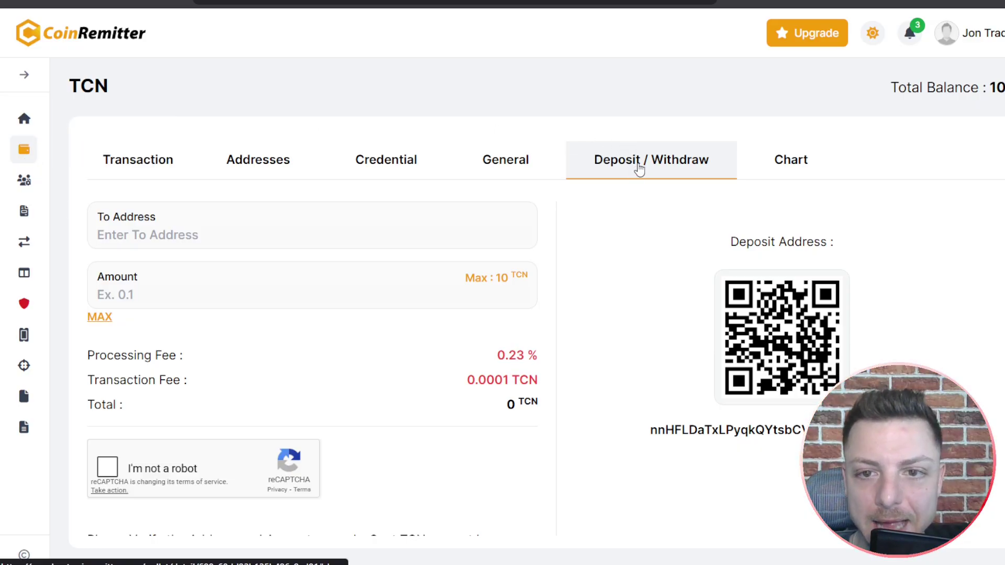
Step: Paste the order's payment address as the recipient and enter 1 TCN as the amount
{"action": "right_click", "coordinate": [173, 235]}
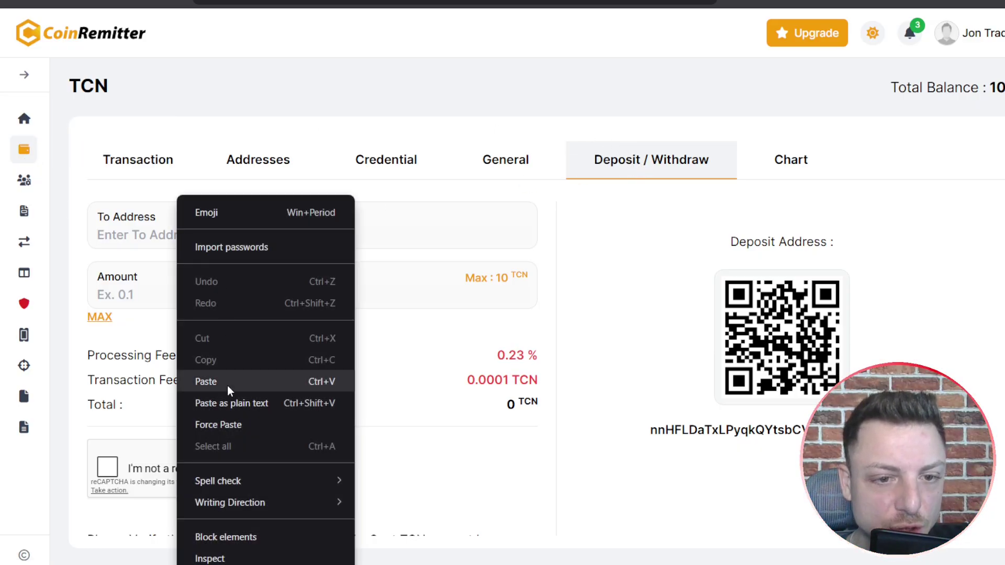
{"action": "left_click", "coordinate": [227, 382]}
{"action": "left_click", "coordinate": [163, 286]}
{"action": "type", "text": "1"}
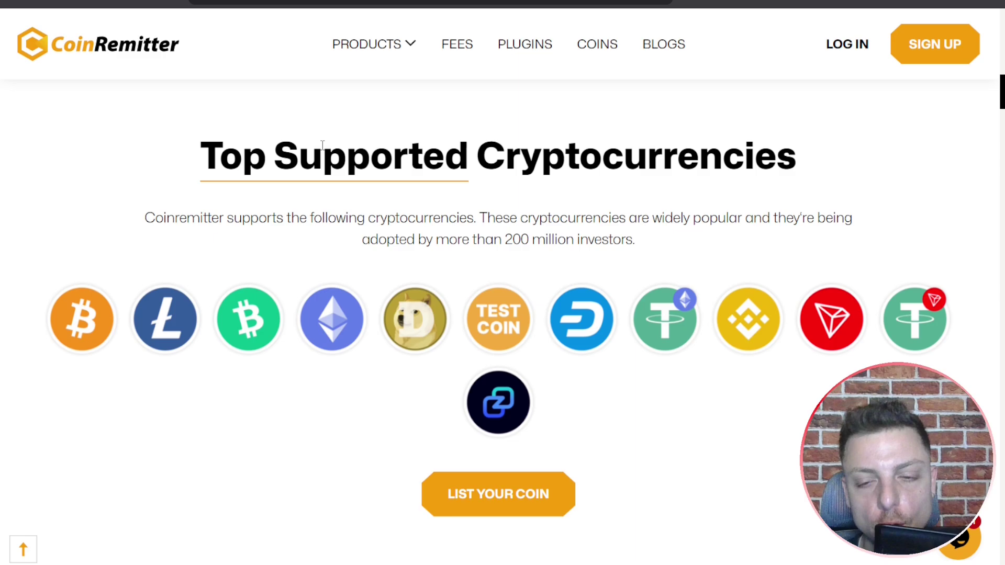
Step: Scroll the homepage from supported cryptocurrencies past the widget showcase to the Why Trust statistics
{"action": "scroll", "coordinate": [483, 185], "scroll_direction": "down", "scroll_amount": 8}
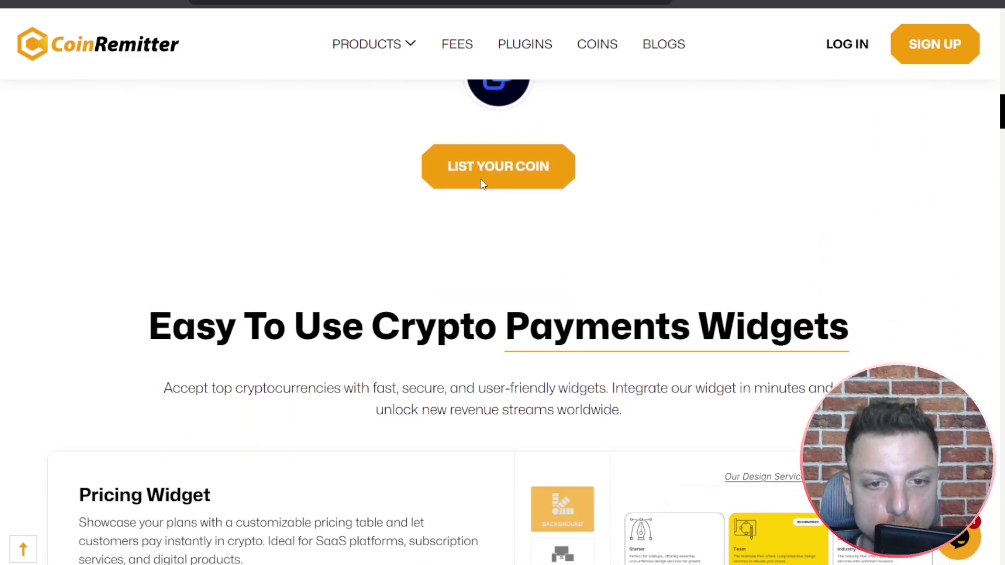
{"action": "scroll", "coordinate": [366, 186], "scroll_direction": "down", "scroll_amount": 2}
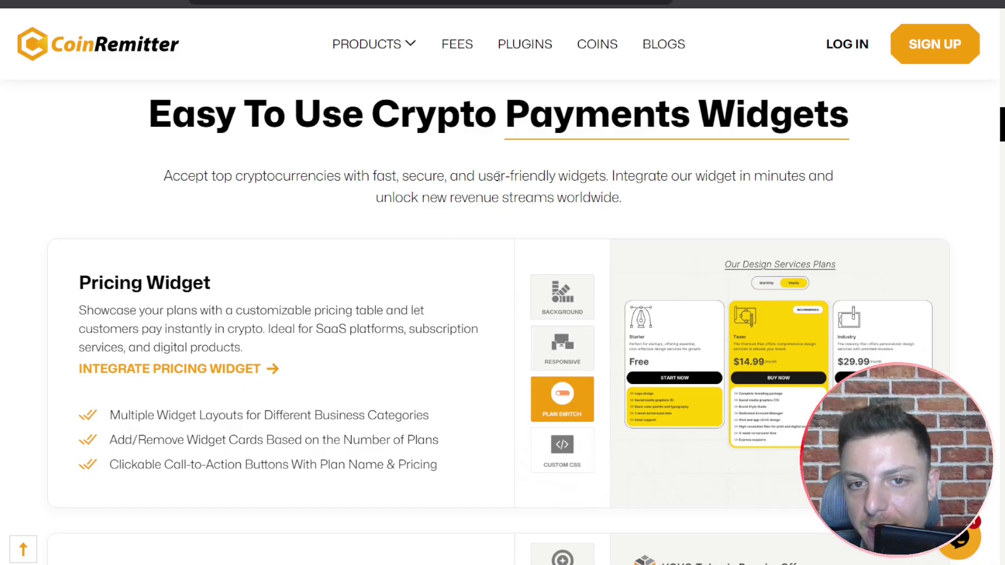
{"action": "scroll", "coordinate": [459, 166], "scroll_direction": "down", "scroll_amount": 2}
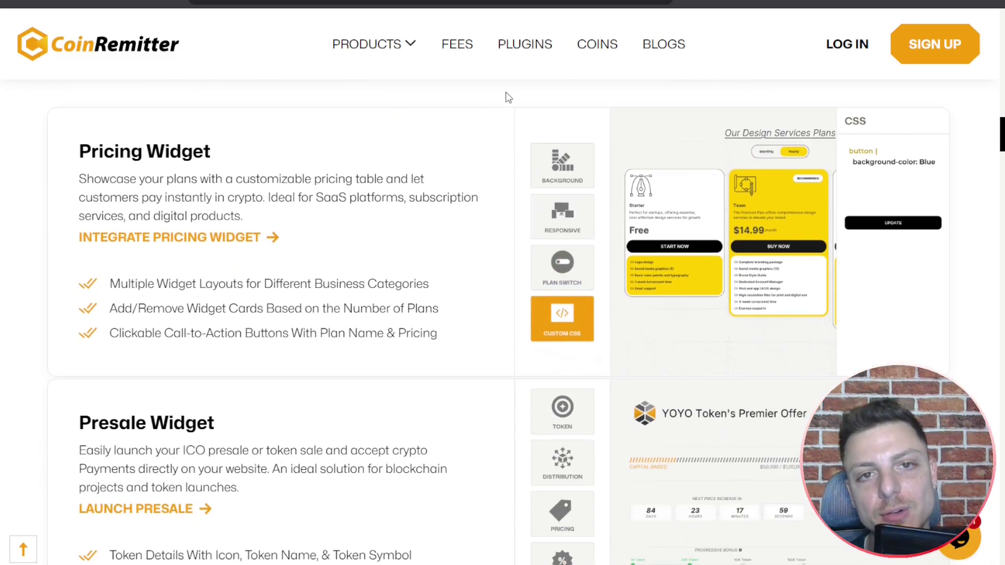
{"action": "scroll", "coordinate": [507, 96], "scroll_direction": "down", "scroll_amount": 2}
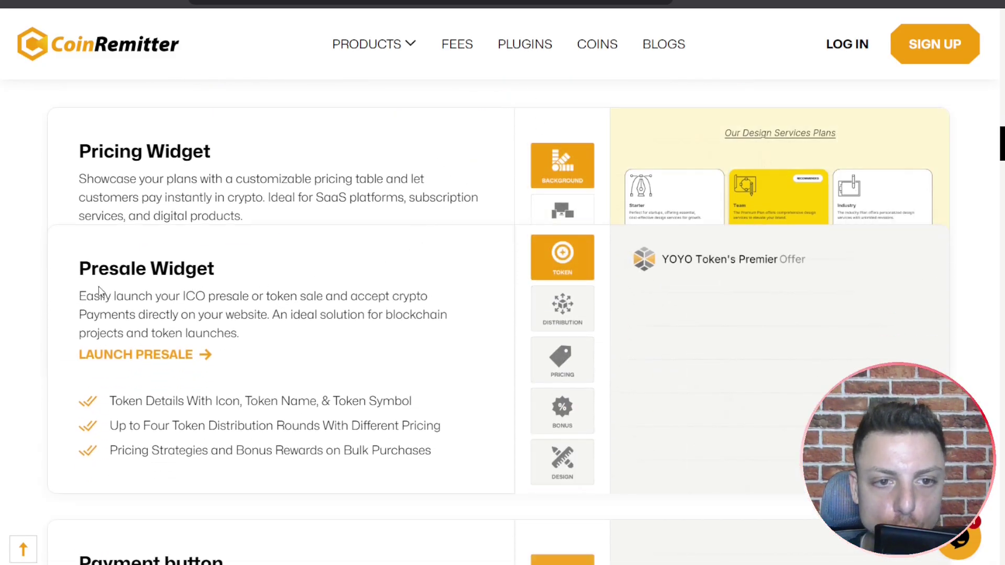
{"action": "scroll", "coordinate": [290, 312], "scroll_direction": "down", "scroll_amount": 2}
{"action": "scroll", "coordinate": [150, 252], "scroll_direction": "up", "scroll_amount": 2}
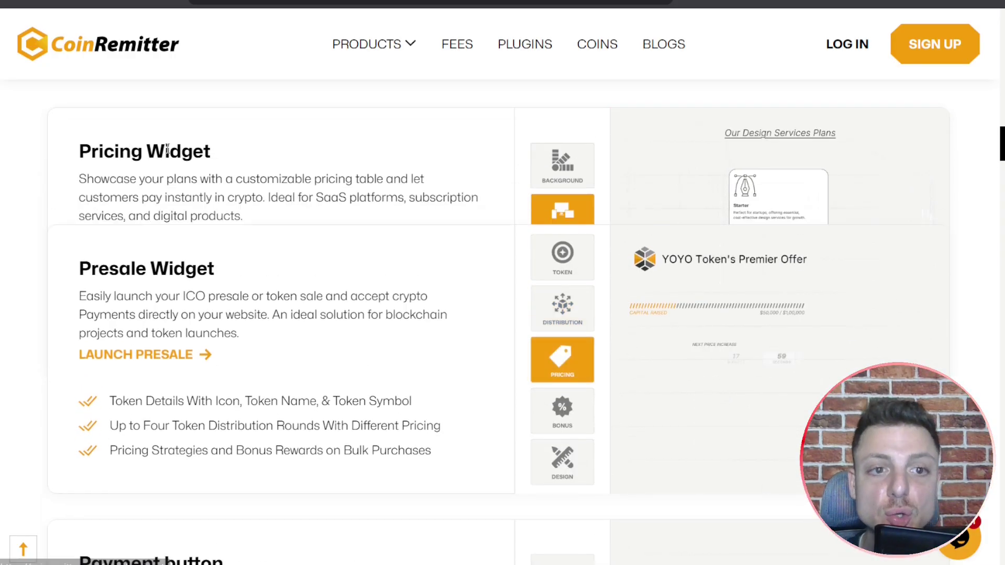
{"action": "scroll", "coordinate": [188, 226], "scroll_direction": "down", "scroll_amount": 4}
{"action": "scroll", "coordinate": [187, 226], "scroll_direction": "down", "scroll_amount": 6}
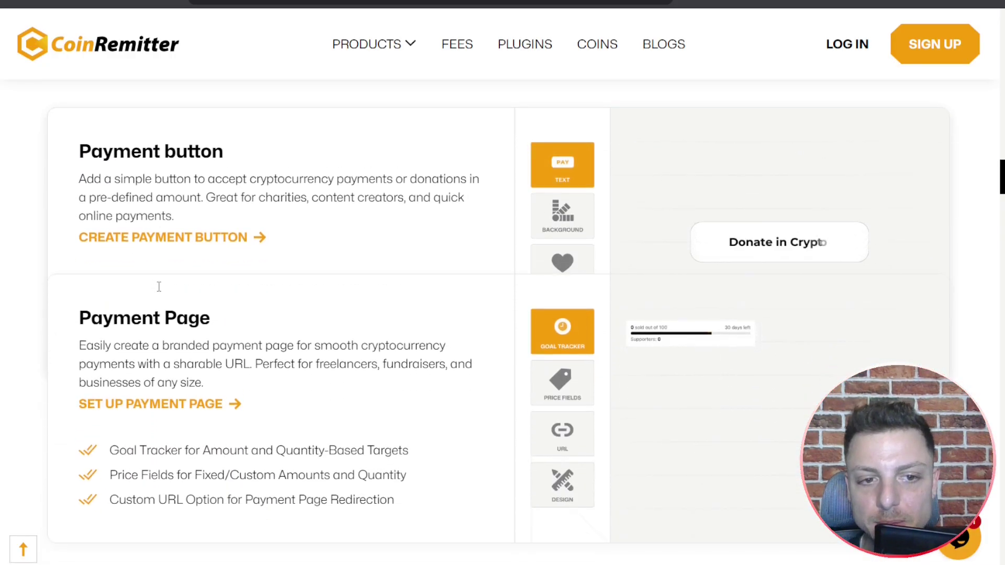
{"action": "scroll", "coordinate": [282, 293], "scroll_direction": "down", "scroll_amount": 3}
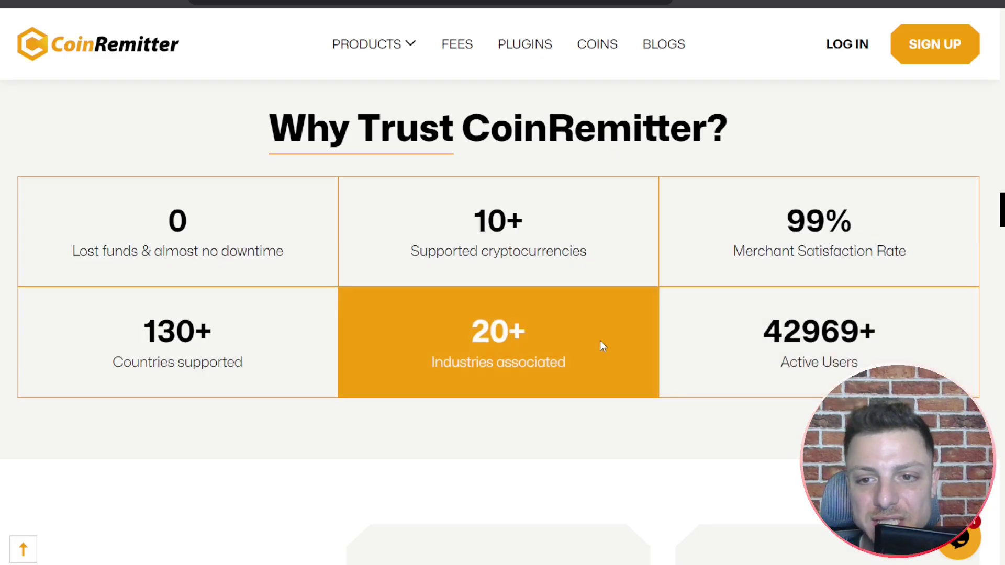
Step: Scroll through Featured Services, plugins, pricing plans and testimonials down to the footer
{"action": "scroll", "coordinate": [755, 331], "scroll_direction": "down", "scroll_amount": 5}
{"action": "scroll", "coordinate": [641, 277], "scroll_direction": "down", "scroll_amount": 5}
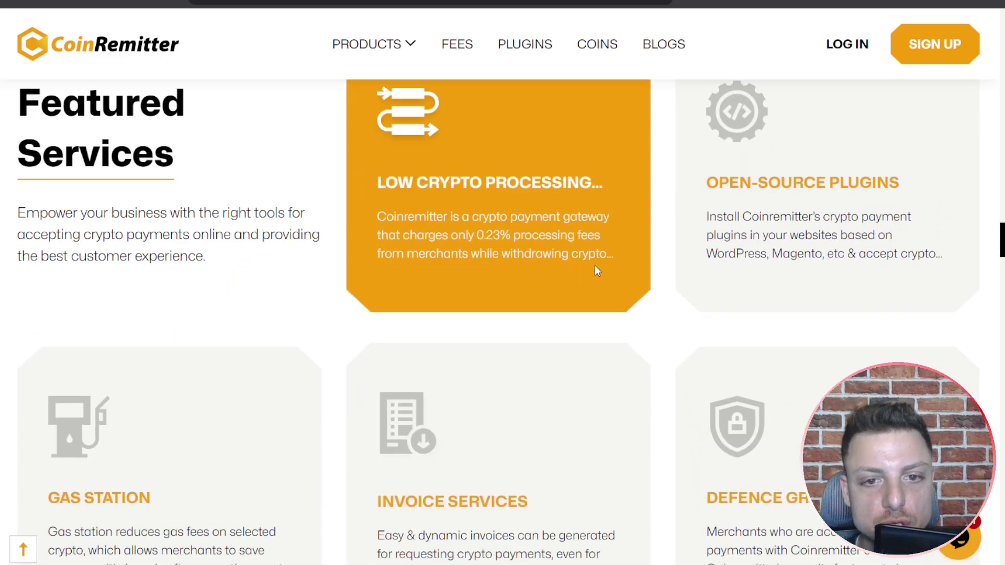
{"action": "scroll", "coordinate": [197, 187], "scroll_direction": "up", "scroll_amount": 1}
{"action": "scroll", "coordinate": [197, 190], "scroll_direction": "down", "scroll_amount": 7}
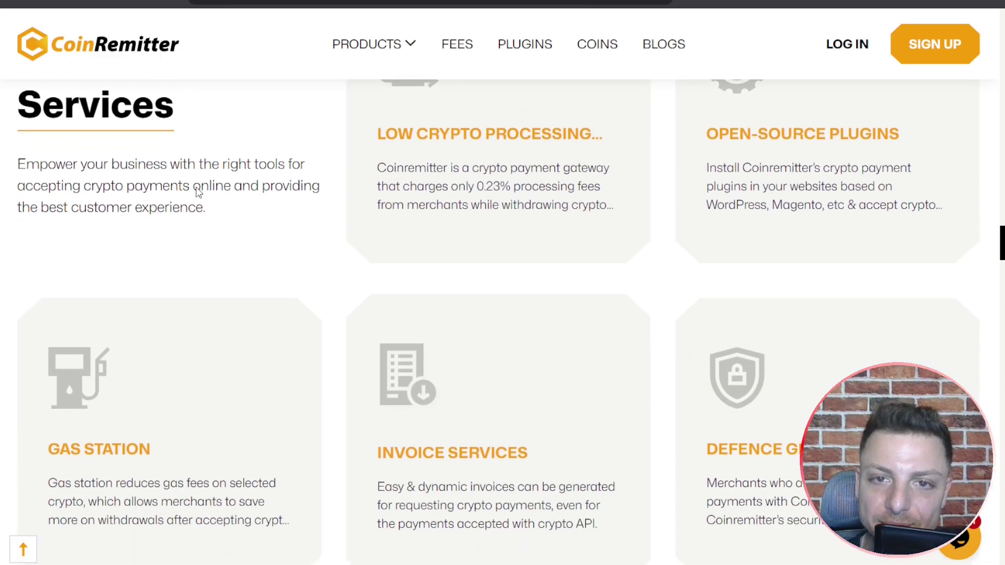
{"action": "scroll", "coordinate": [197, 192], "scroll_direction": "down", "scroll_amount": 10}
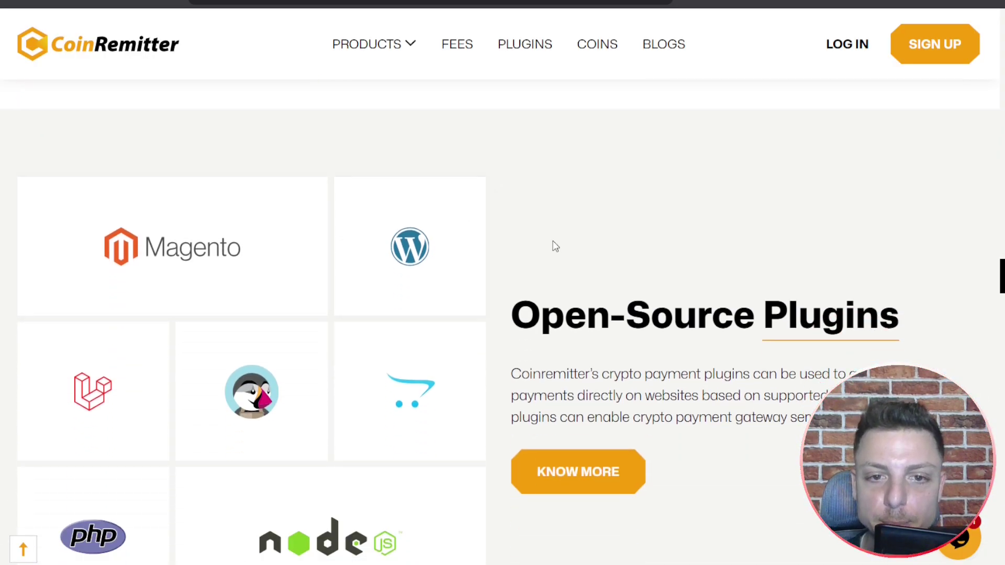
{"action": "scroll", "coordinate": [582, 283], "scroll_direction": "down", "scroll_amount": 3}
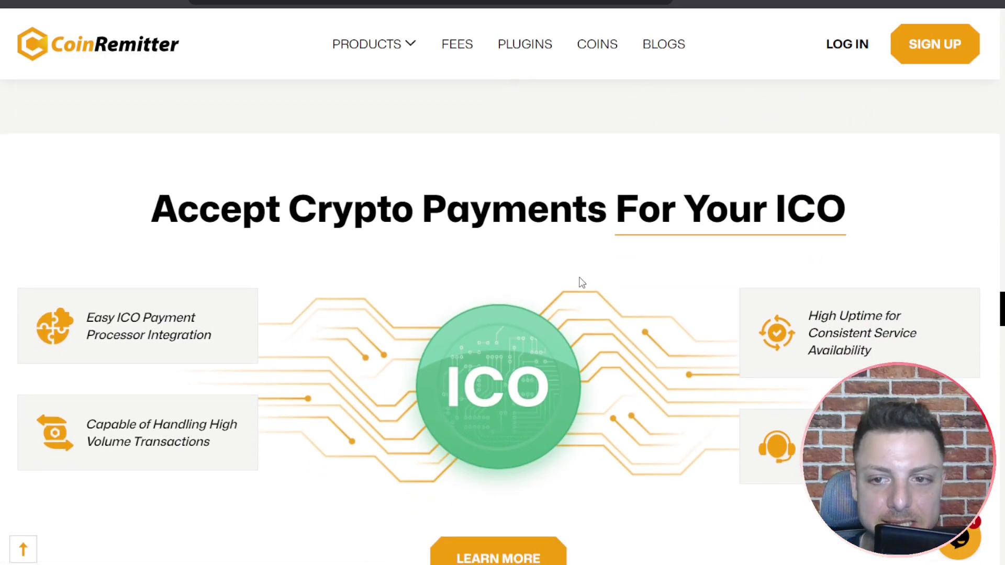
{"action": "scroll", "coordinate": [725, 254], "scroll_direction": "down", "scroll_amount": 9}
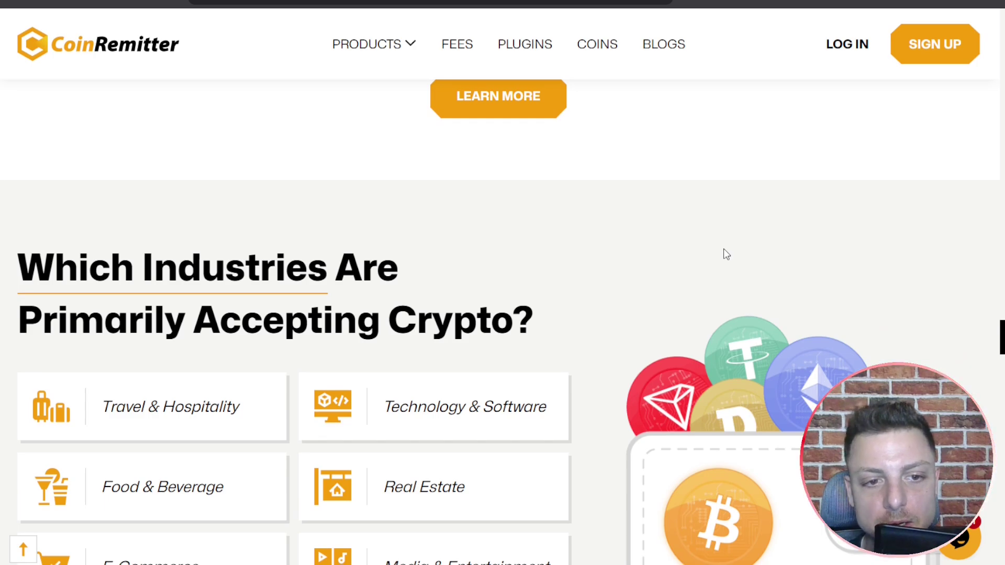
{"action": "scroll", "coordinate": [725, 255], "scroll_direction": "down", "scroll_amount": 3}
{"action": "scroll", "coordinate": [724, 249], "scroll_direction": "down", "scroll_amount": 9}
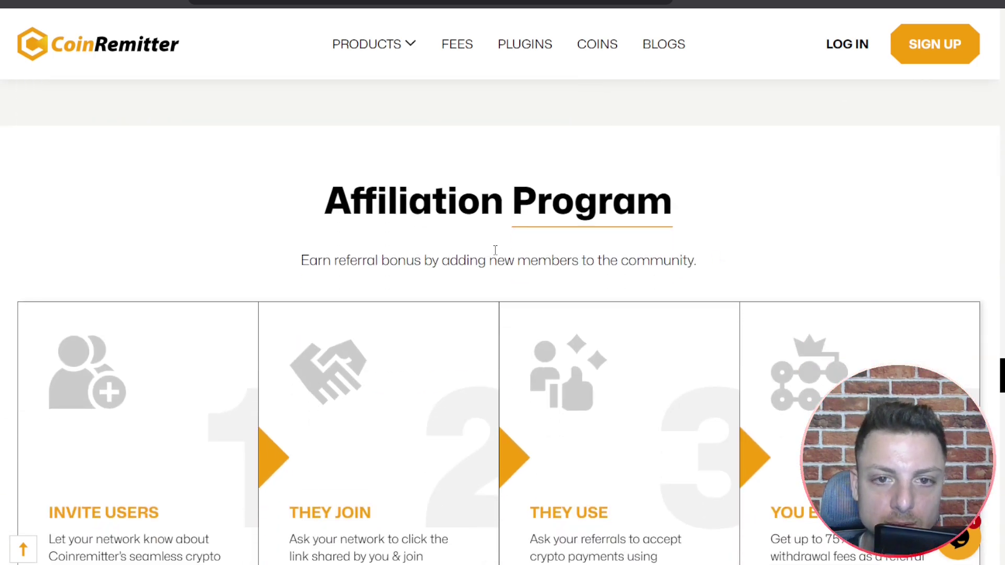
{"action": "scroll", "coordinate": [441, 232], "scroll_direction": "down", "scroll_amount": 2}
{"action": "scroll", "coordinate": [441, 232], "scroll_direction": "down", "scroll_amount": 13}
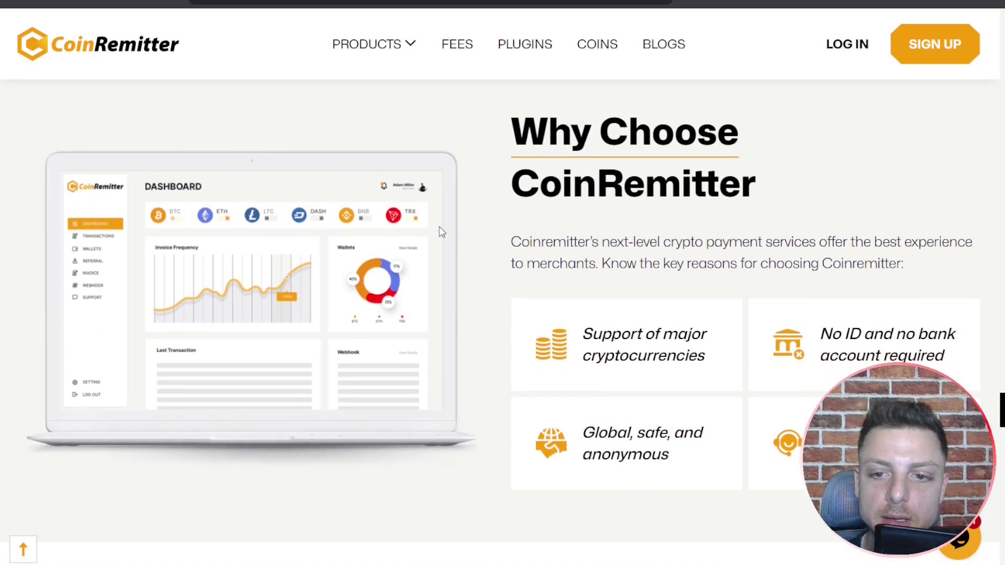
{"action": "scroll", "coordinate": [467, 242], "scroll_direction": "down", "scroll_amount": 7}
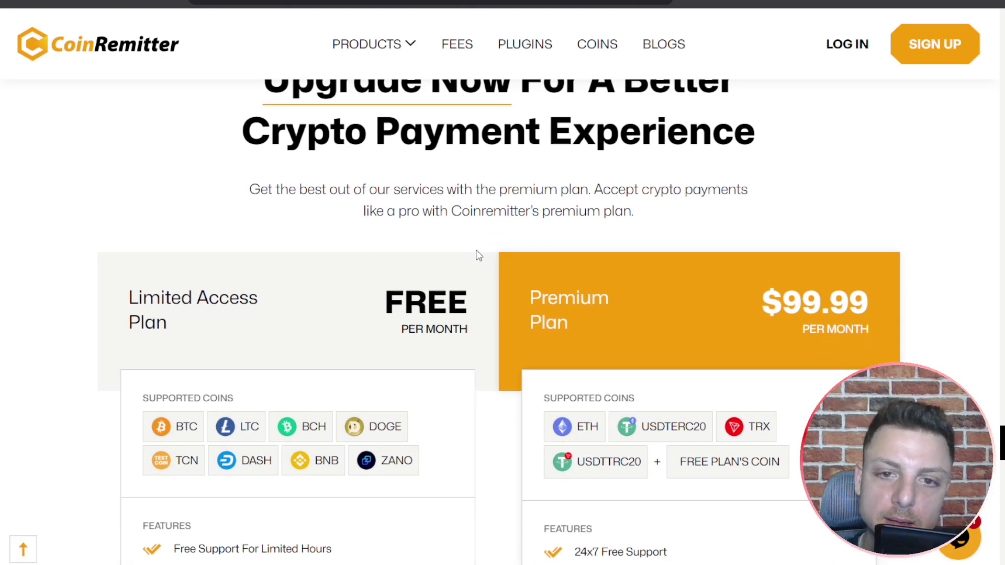
{"action": "scroll", "coordinate": [477, 255], "scroll_direction": "down", "scroll_amount": 2}
{"action": "scroll", "coordinate": [439, 278], "scroll_direction": "down", "scroll_amount": 3}
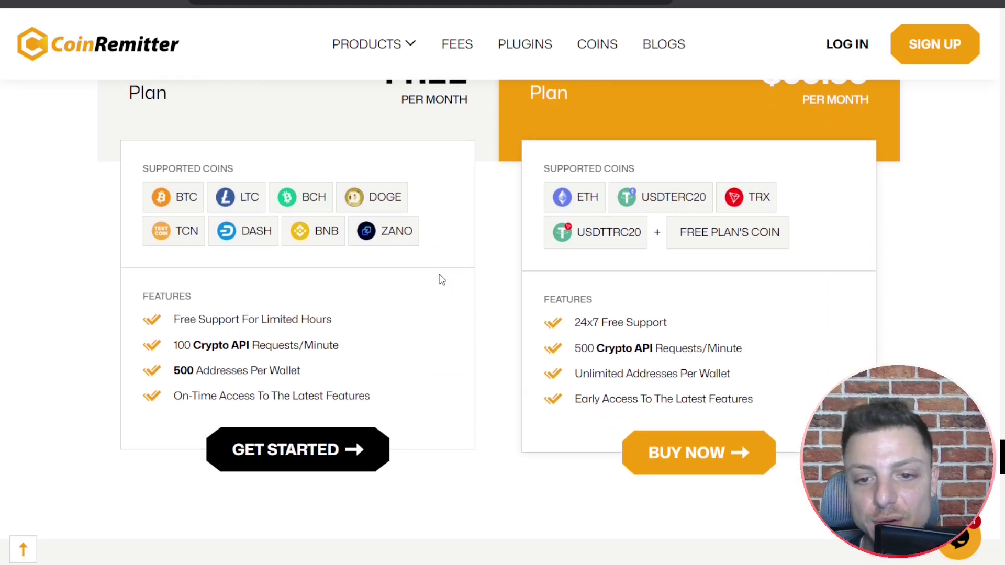
{"action": "scroll", "coordinate": [441, 280], "scroll_direction": "down", "scroll_amount": 14}
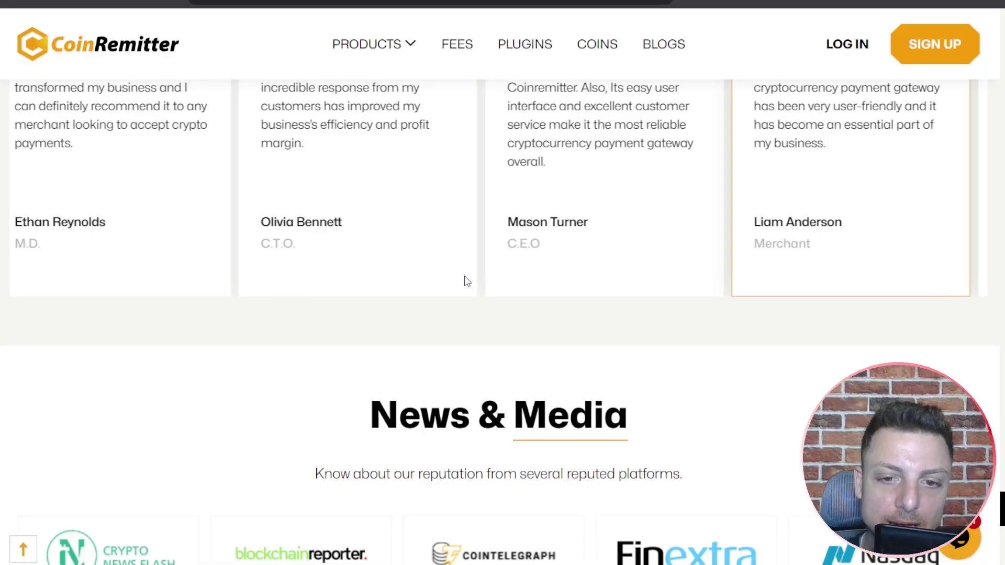
{"action": "scroll", "coordinate": [467, 281], "scroll_direction": "down", "scroll_amount": 15}
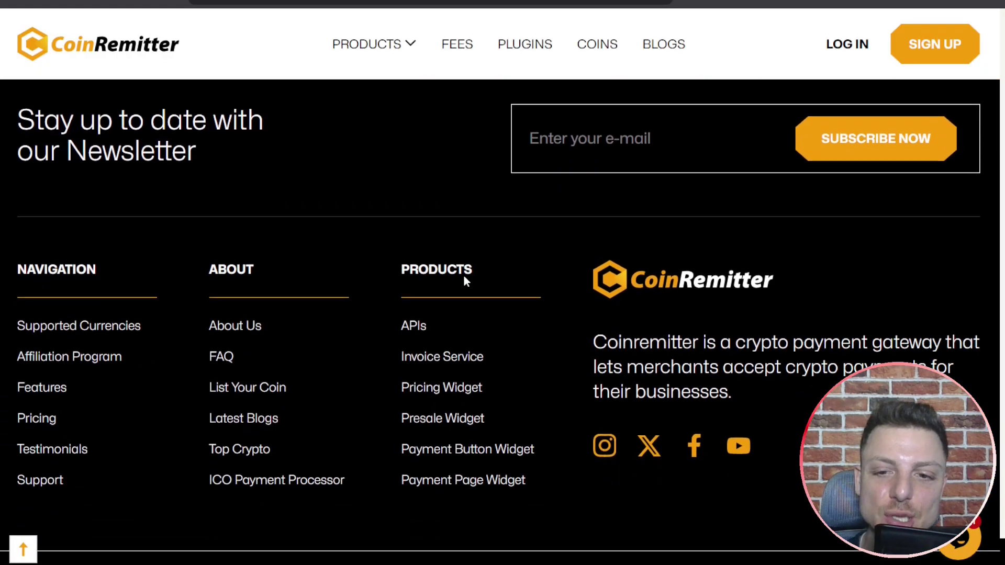
{"action": "scroll", "coordinate": [466, 281], "scroll_direction": "down", "scroll_amount": 1}
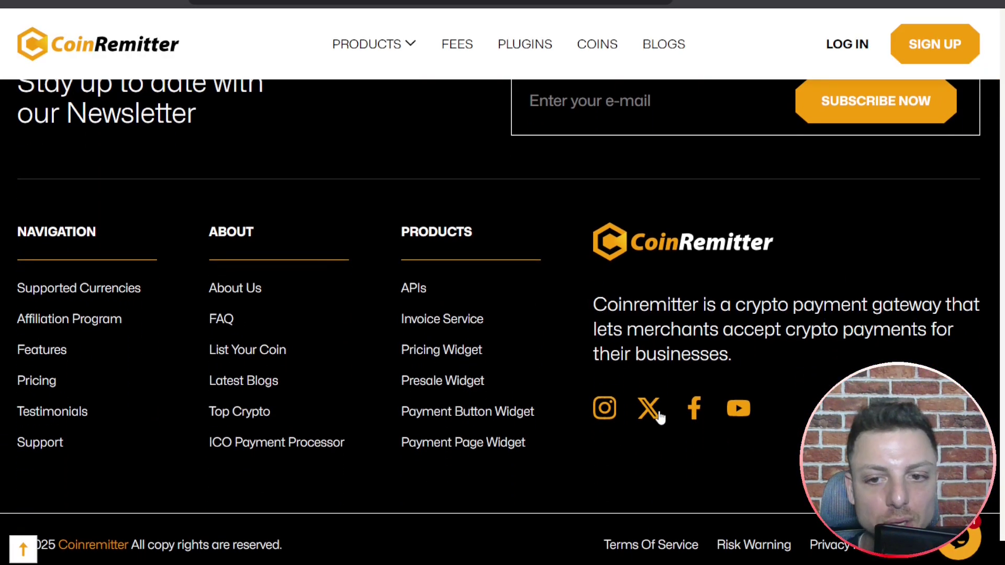